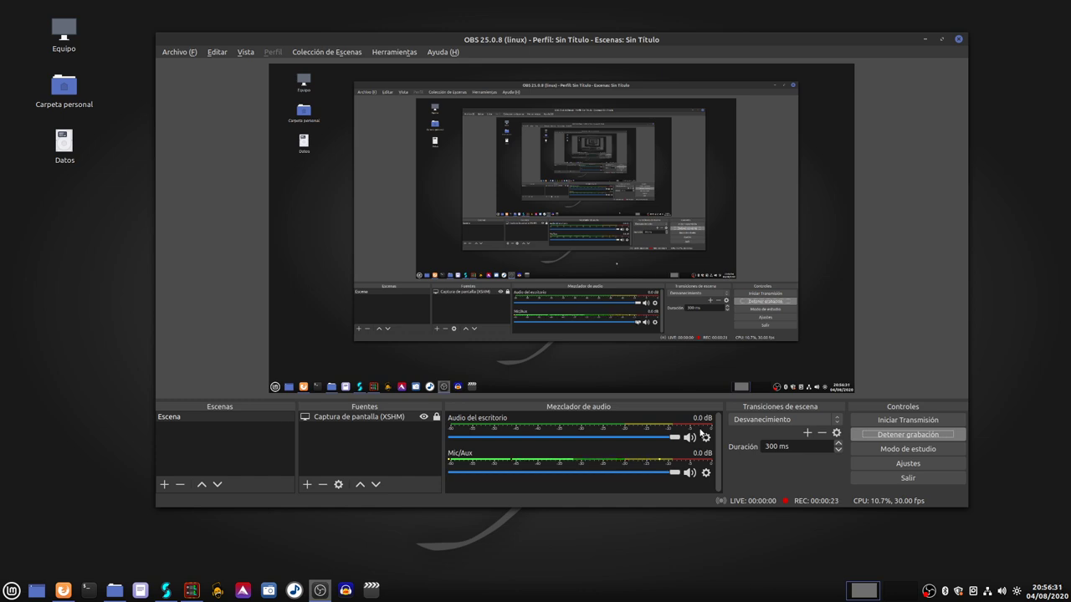
# Minimize the recorder window, switch to Firefox, and search Google for "simplescreenrecorder" in a new tab
pyautogui.click(924, 39)
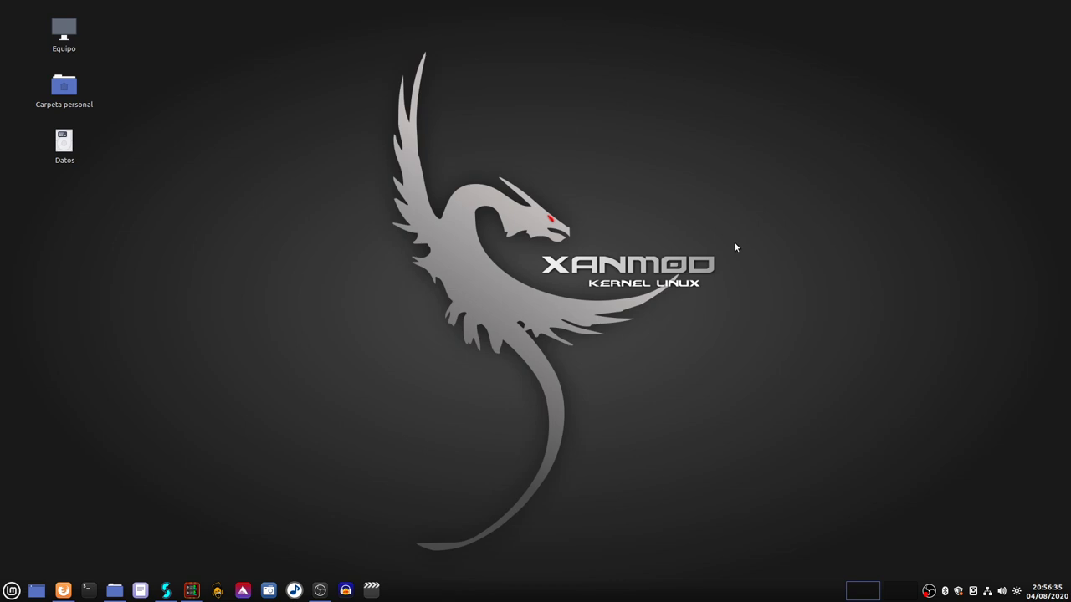
pyautogui.click(62, 590)
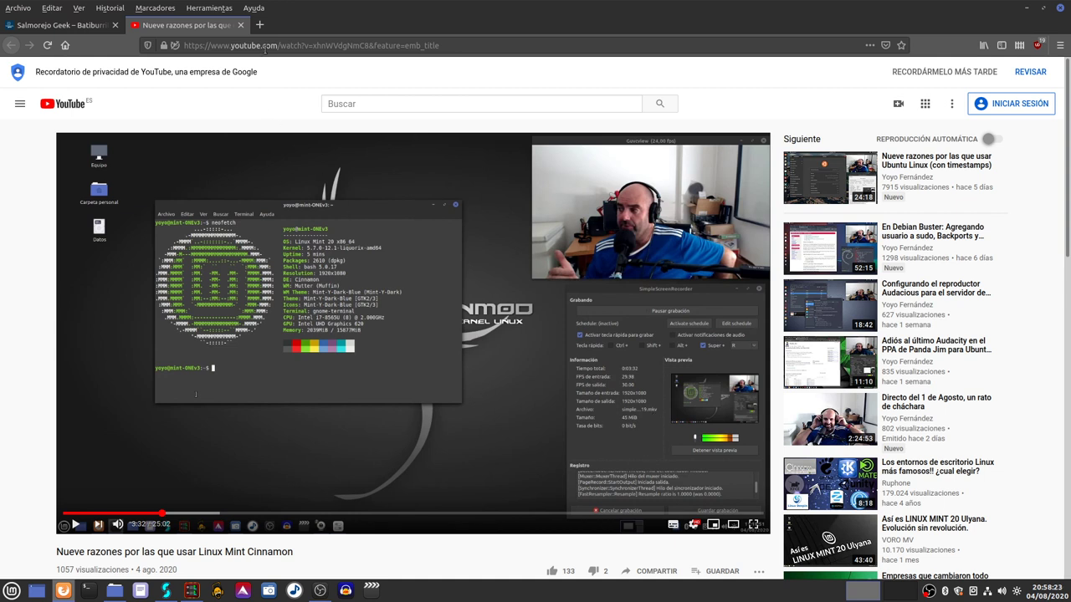
pyautogui.click(259, 25)
pyautogui.click(72, 47)
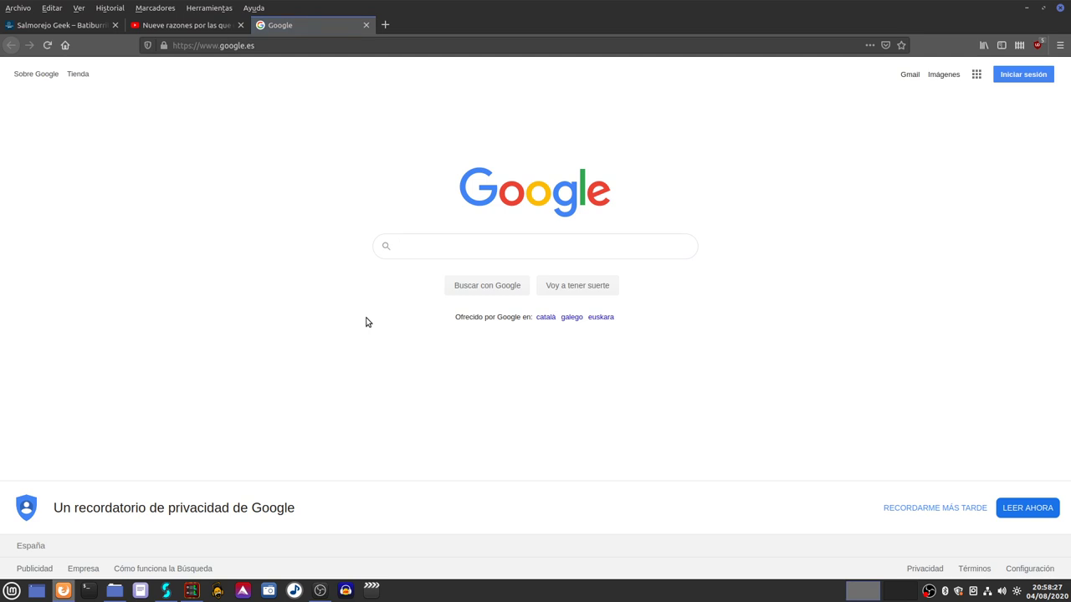
pyautogui.write('simple')
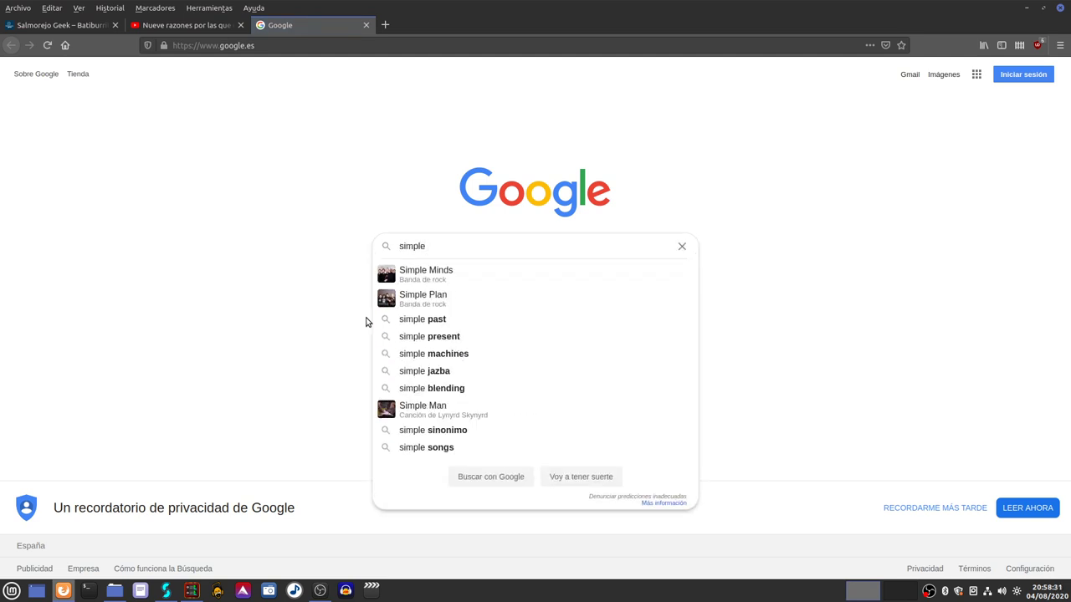
pyautogui.press('BackSpace')
pyautogui.write('screen')
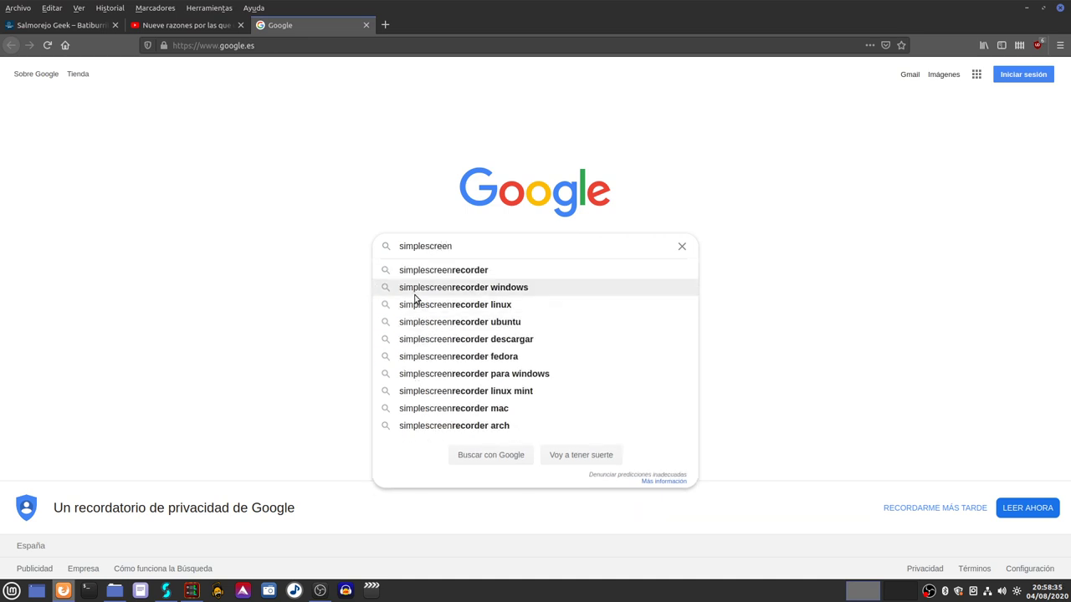
pyautogui.click(425, 271)
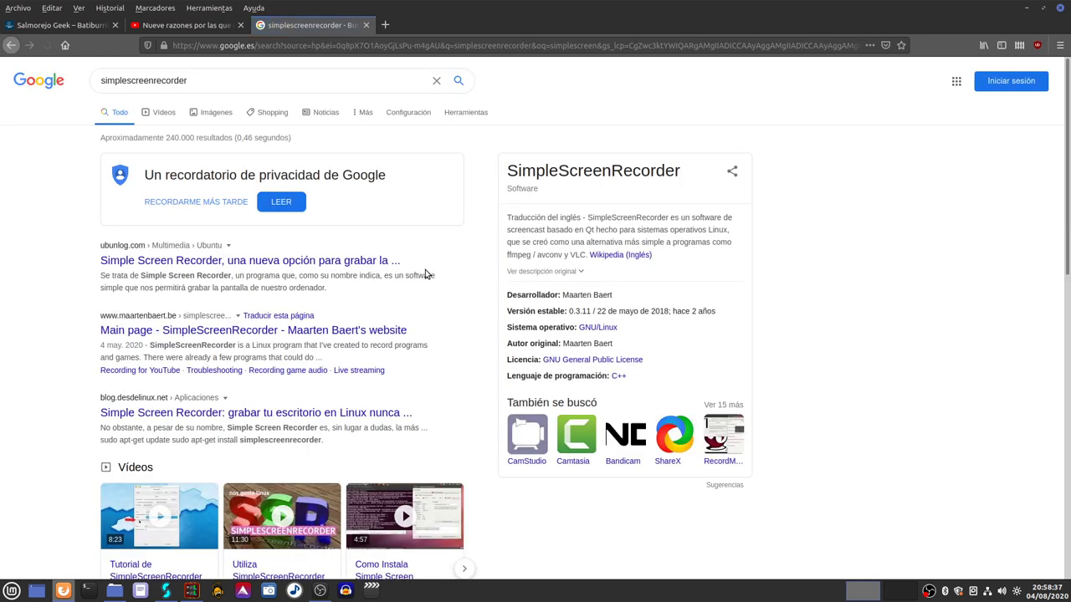
# Open the SimpleScreenRecorder main page on its developer's website and find the Ubuntu and Linux Mint installation instructions
pyautogui.click(328, 264)
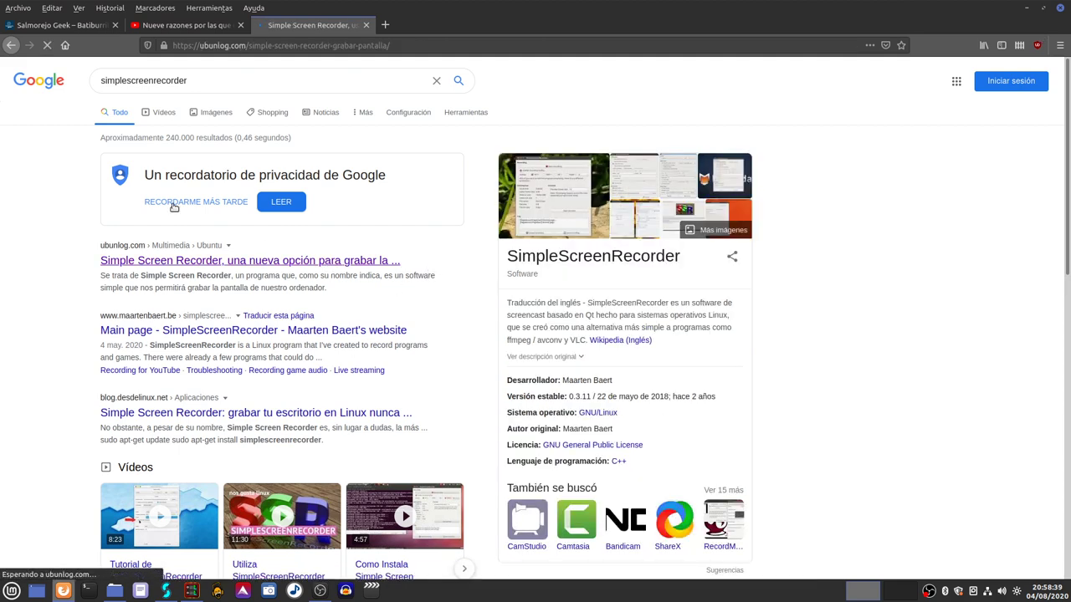
pyautogui.hotkey('alt', 'Left')
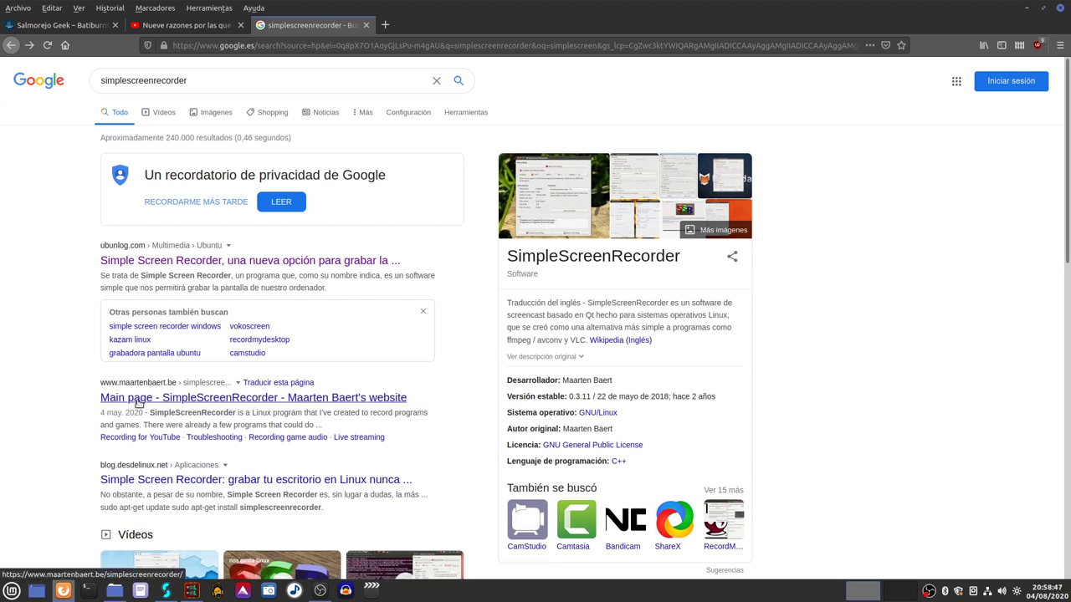
pyautogui.click(132, 405)
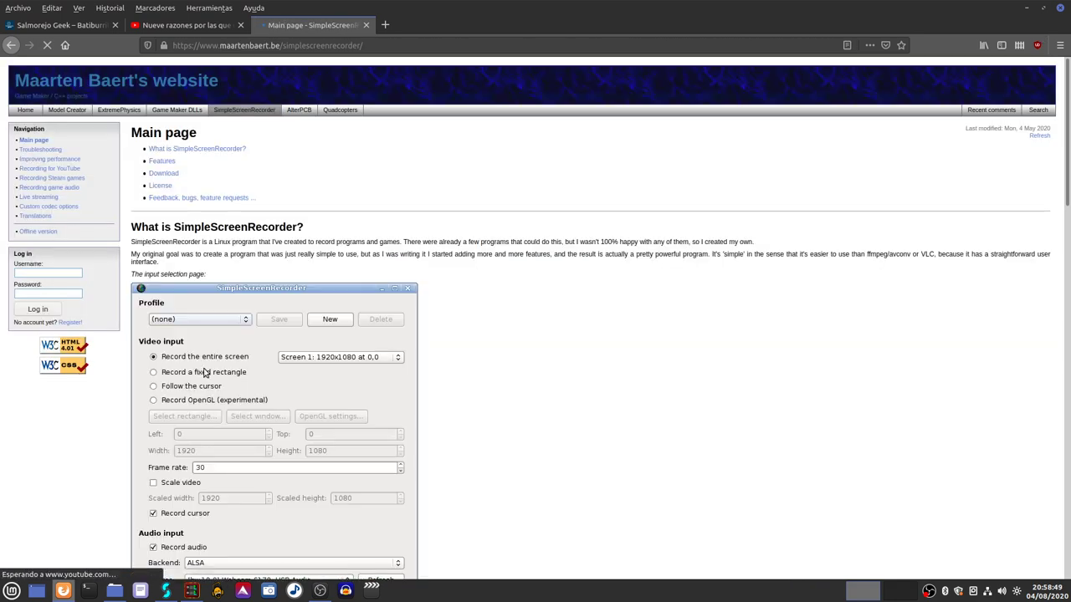
pyautogui.scroll(-10, 440, 330)
pyautogui.scroll(-5, 420, 346)
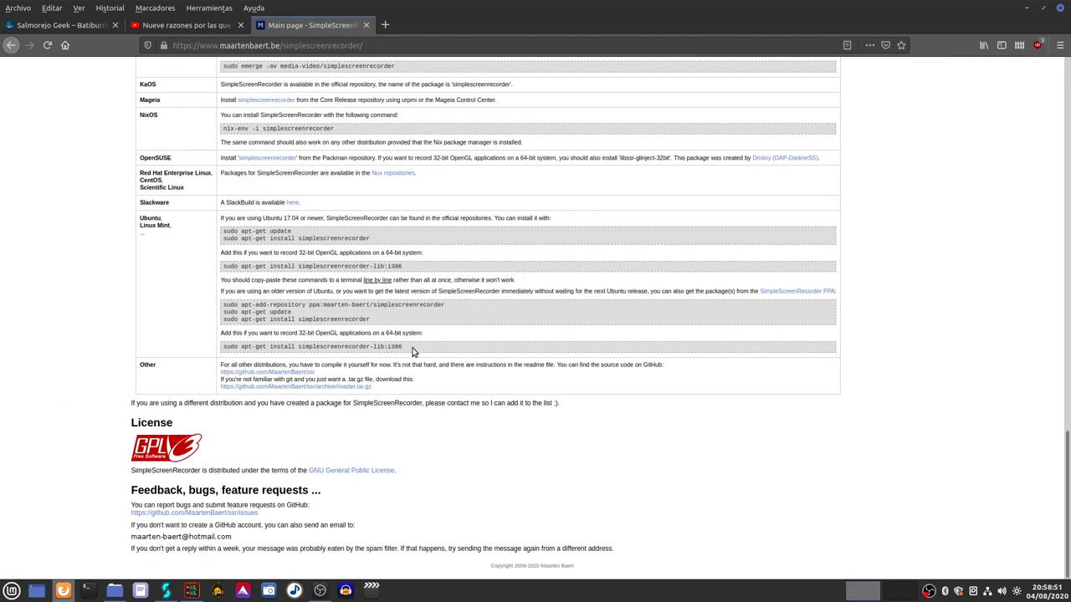
# Highlight the PPA installation commands for Ubuntu and Linux Mint, including the apt-add-repository line, and clear the selection
pyautogui.moveTo(368, 322); pyautogui.dragTo(246, 303)
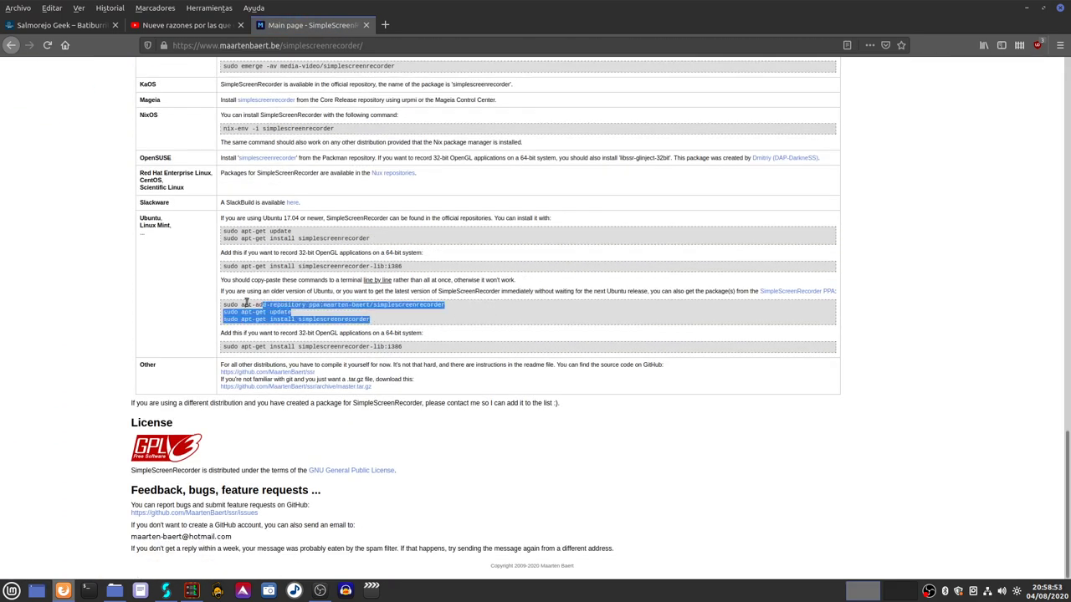
pyautogui.click(413, 326)
pyautogui.moveTo(482, 309); pyautogui.dragTo(360, 307)
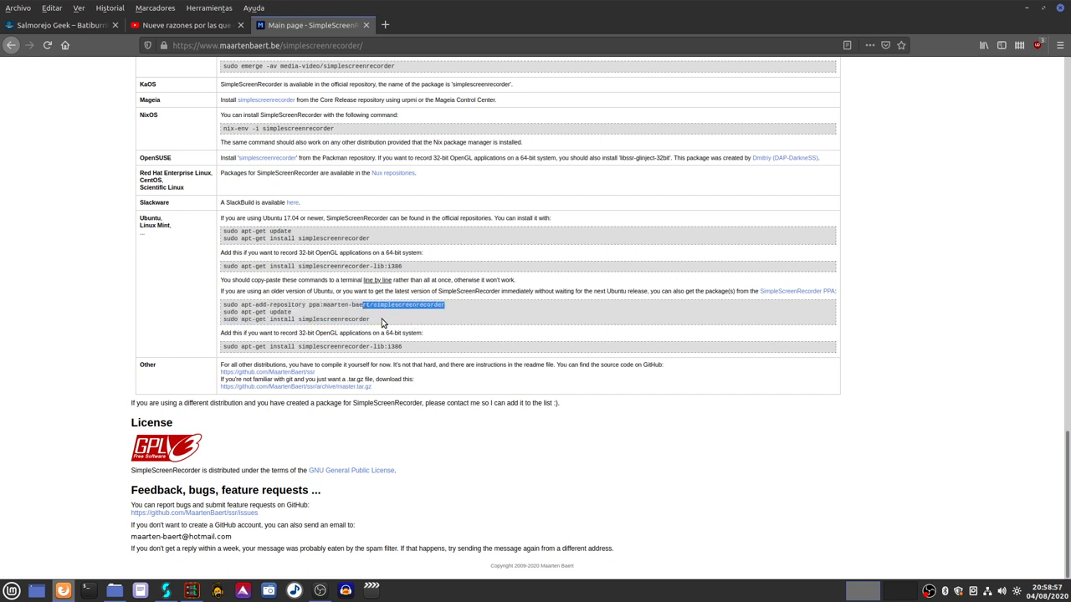
pyautogui.click(381, 322)
# View the Linux Mint Cinnamon video tab, and return the SimpleScreenRecorder tab to the Google home page
pyautogui.click(209, 24)
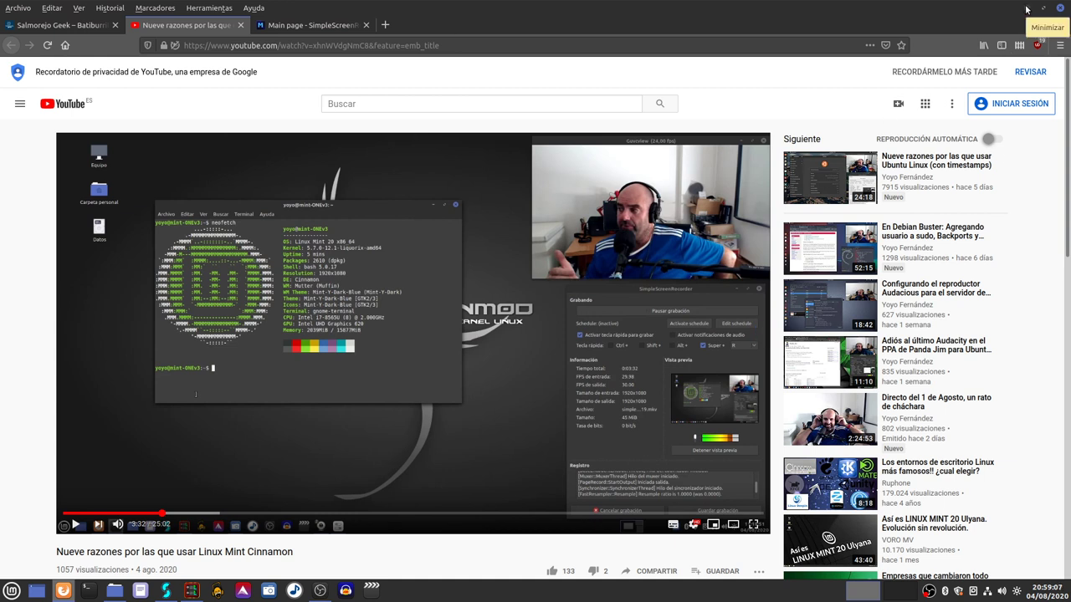
pyautogui.click(325, 25)
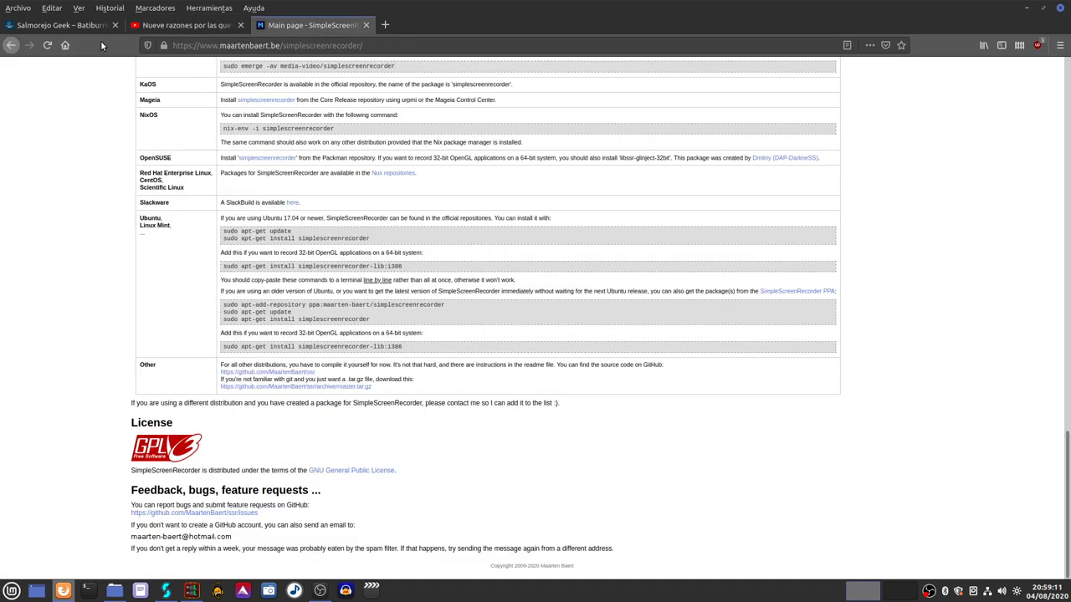
pyautogui.click(65, 45)
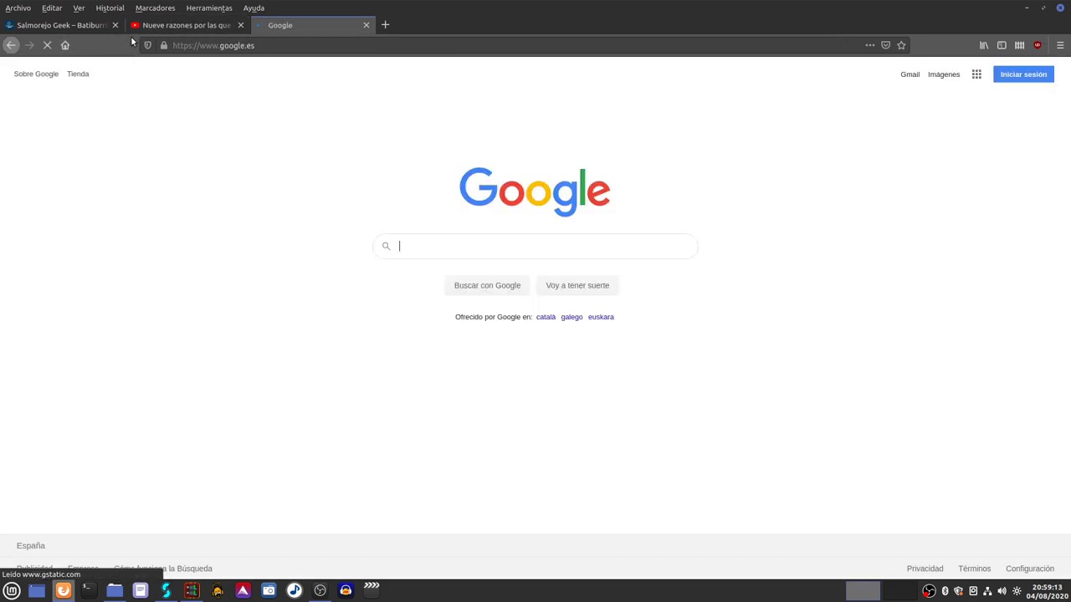
# Search the YouTube channel in the first tab for "guvcview" and open its video about Guvcview on Ubuntu 20.04 Focal Fossa
pyautogui.click(79, 25)
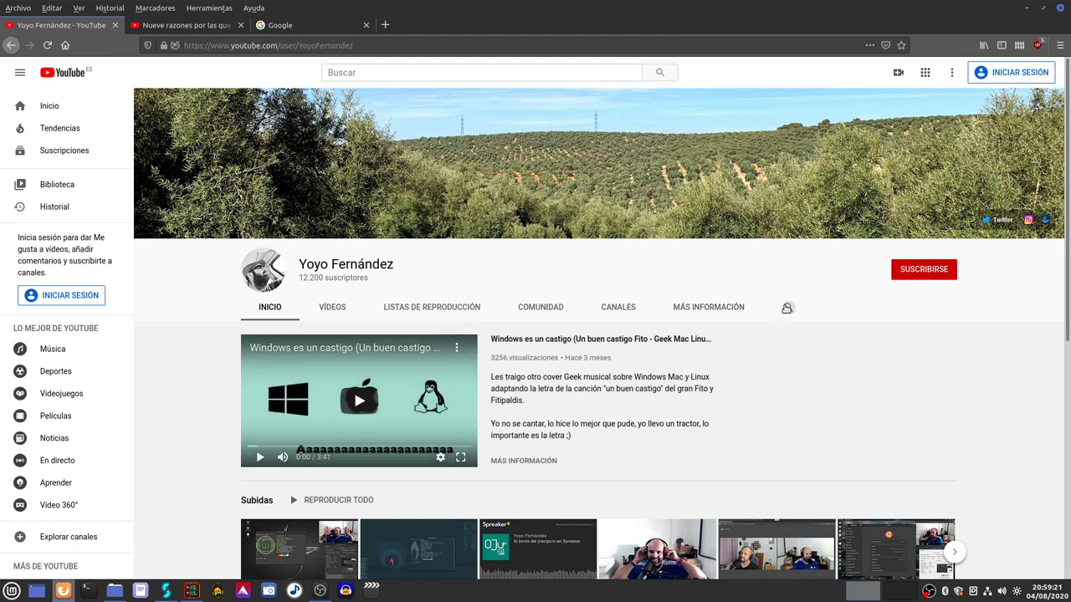
pyautogui.click(787, 307)
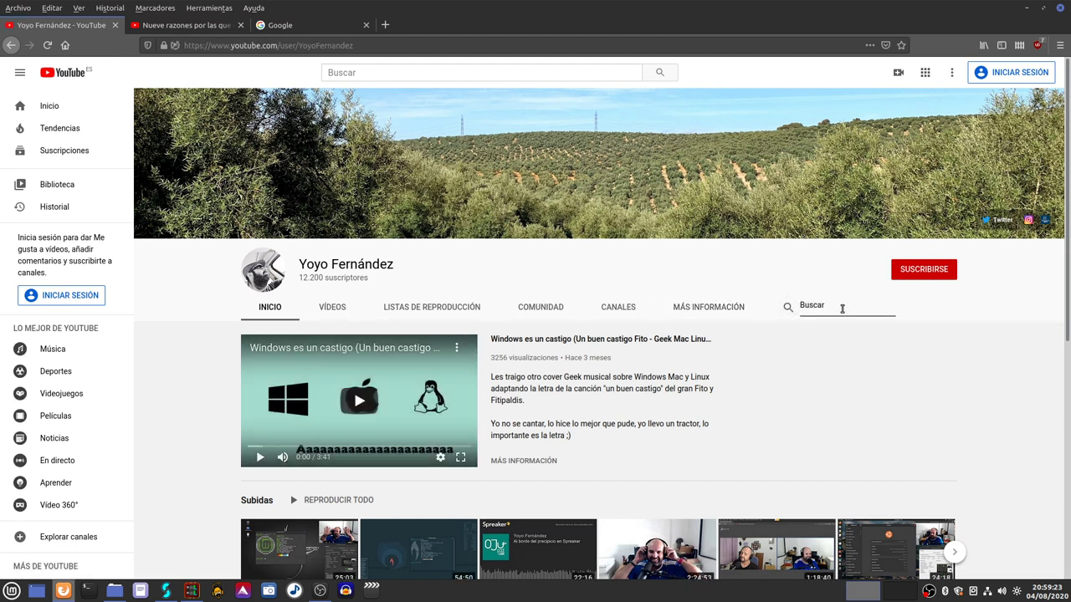
pyautogui.write('guvcview')
pyautogui.press('Return')
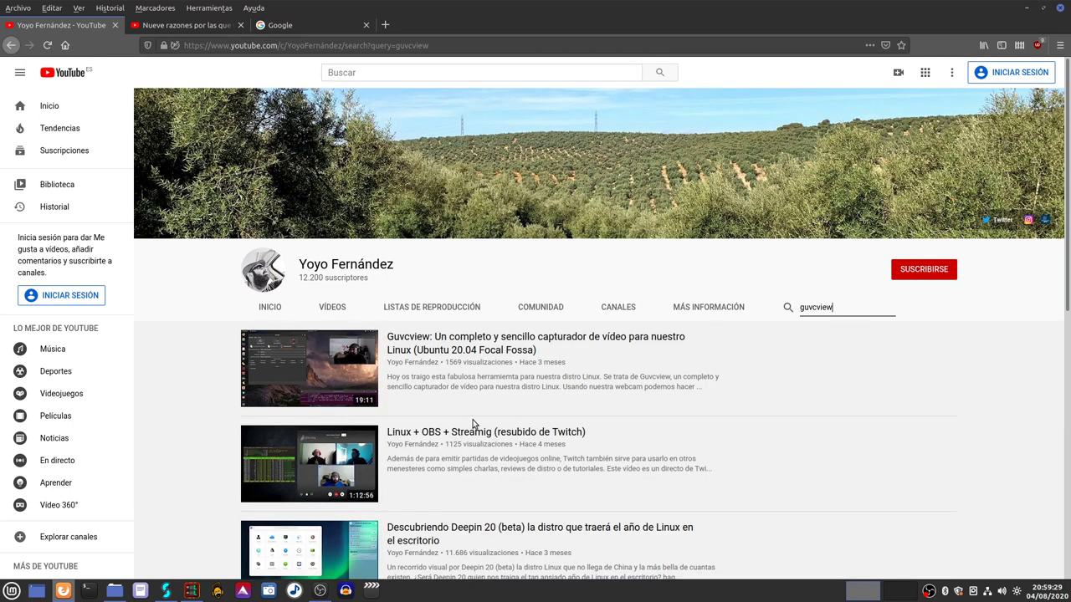
pyautogui.click(348, 391)
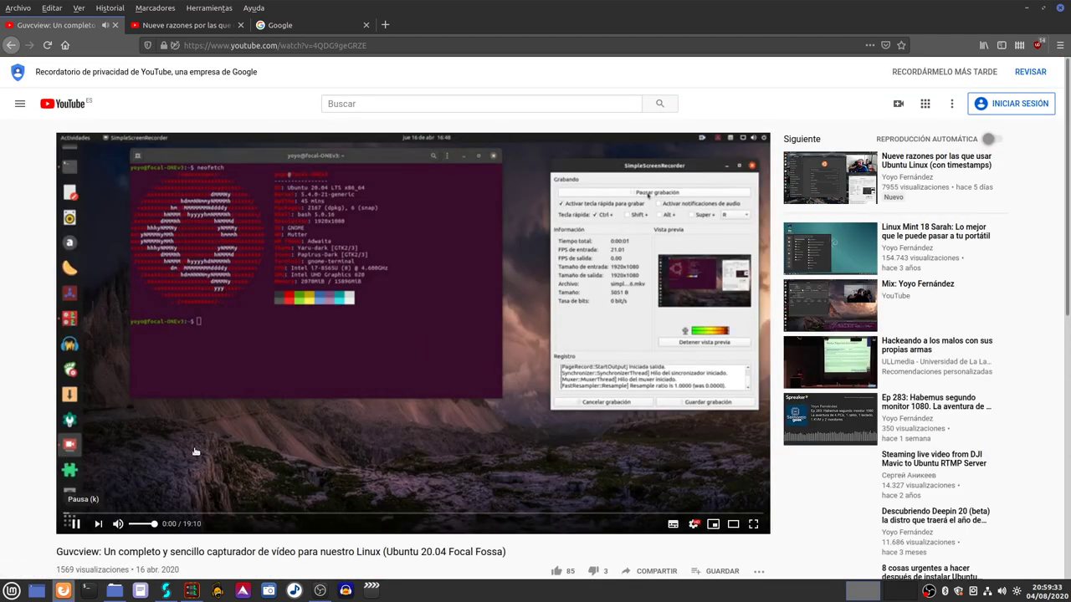
# Examine the Guvcview video's page and description, and return to the video on reasons for using Linux Mint Cinnamon
pyautogui.scroll(-3, 568, 469)
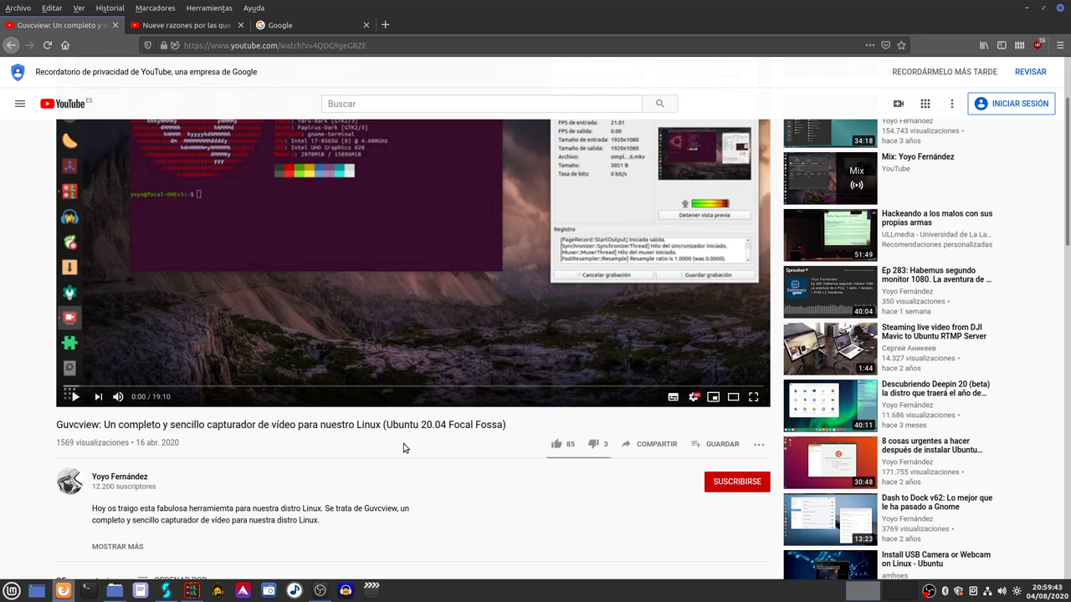
pyautogui.scroll(3, 698, 472)
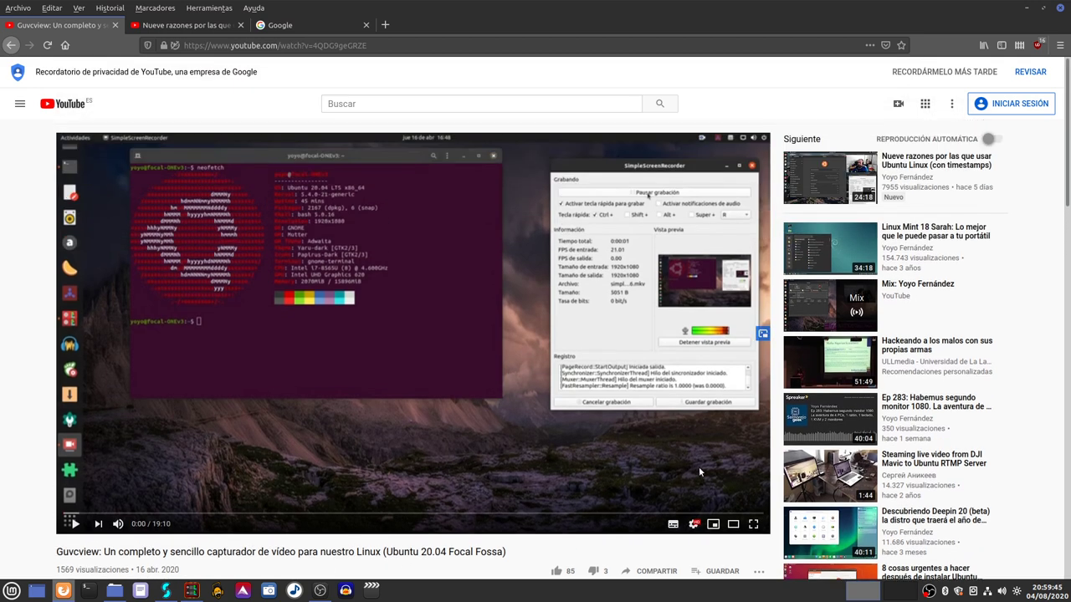
pyautogui.scroll(-3, 509, 420)
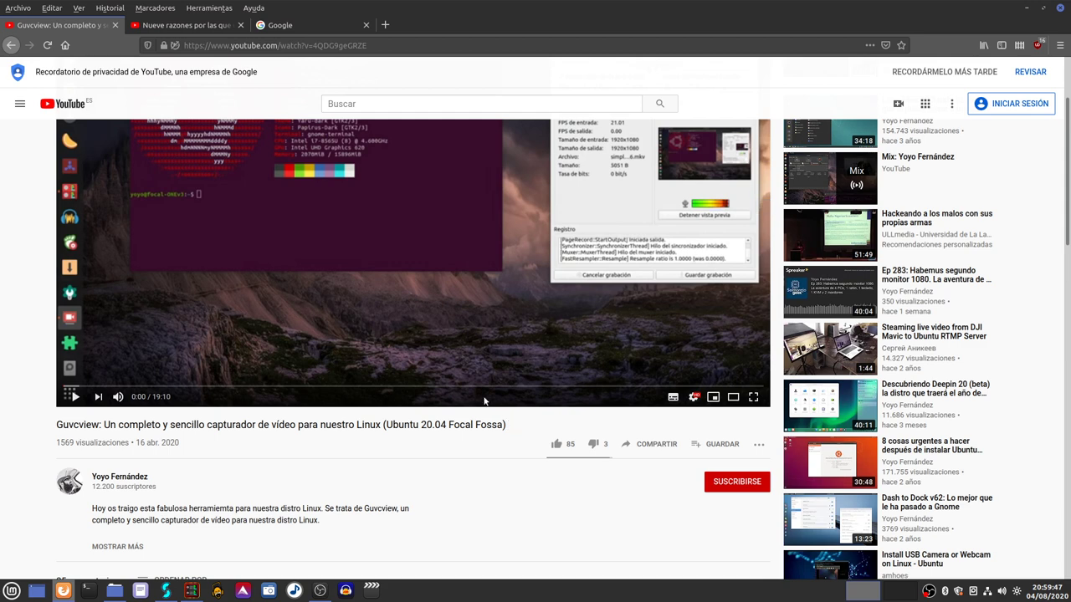
pyautogui.scroll(3, 390, 343)
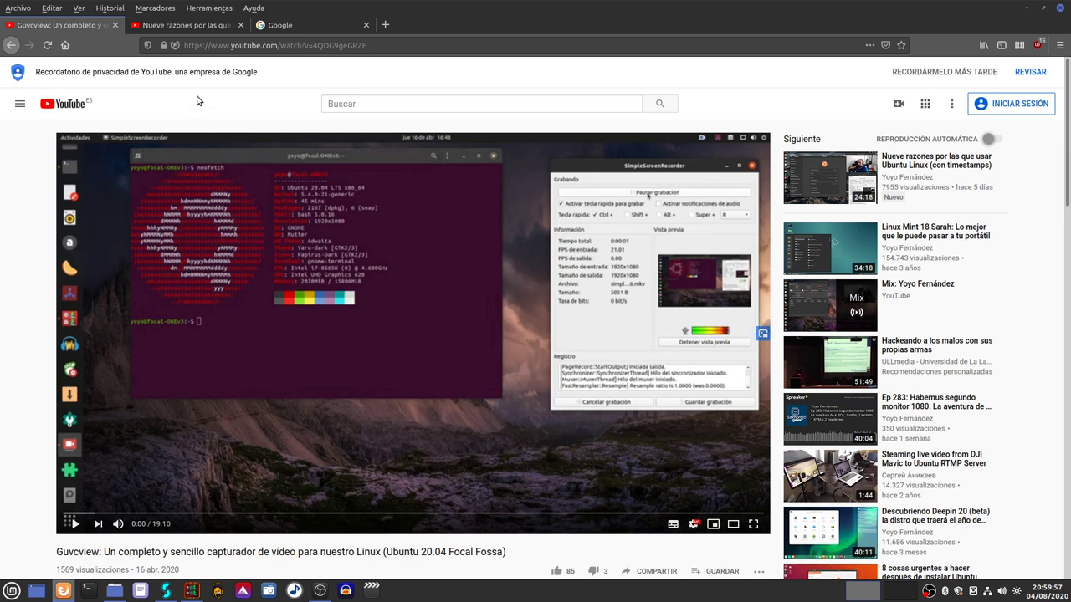
pyautogui.click(197, 25)
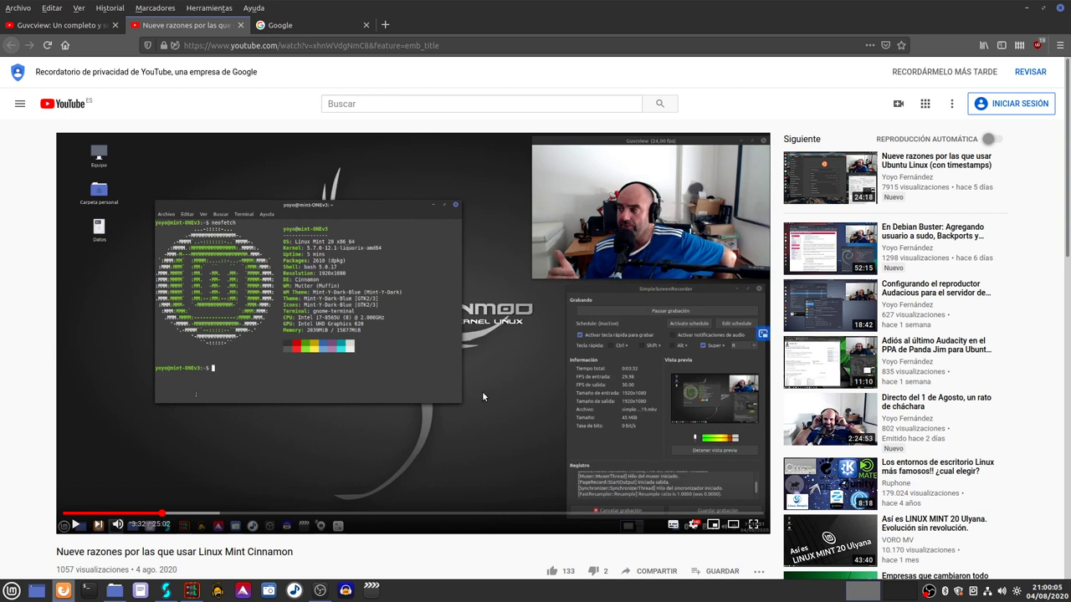
# Minimize the browser, open a terminal, and enlarge and reposition its window near the middle of the desktop
pyautogui.click(1022, 7)
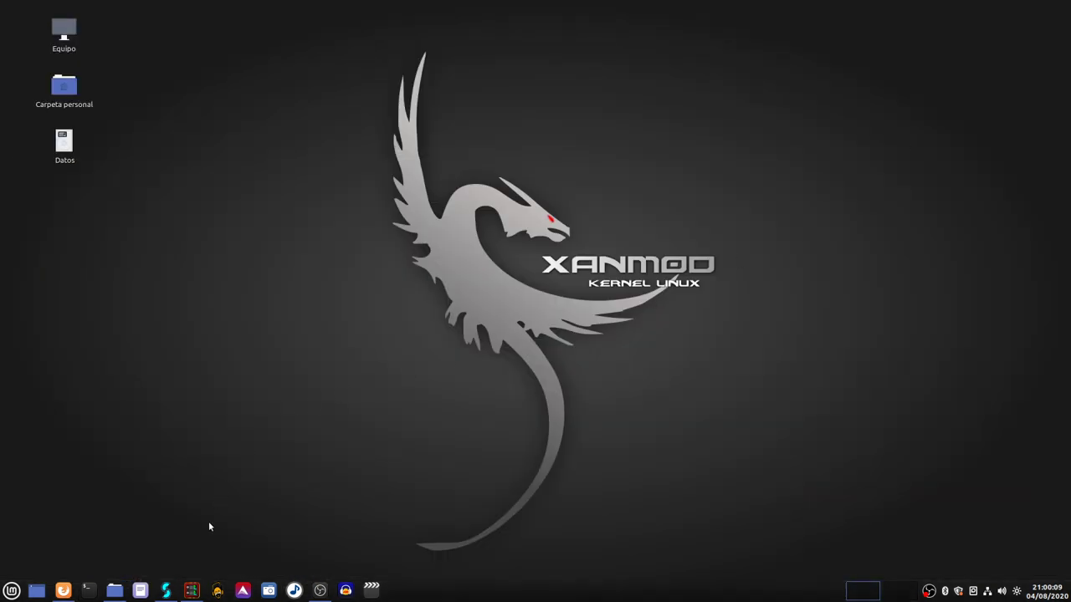
pyautogui.click(88, 590)
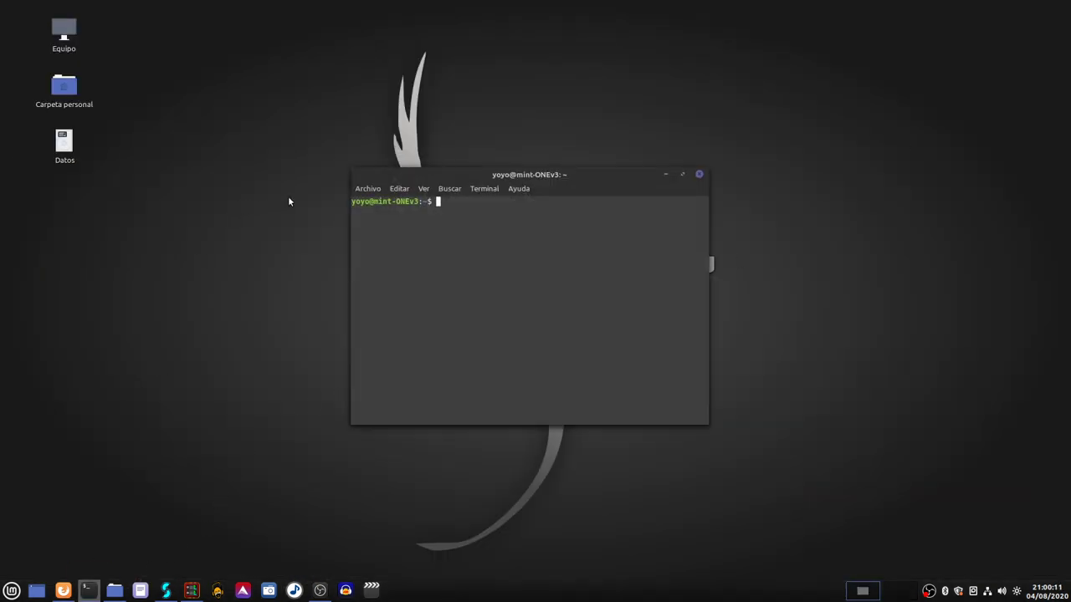
pyautogui.moveTo(540, 174); pyautogui.dragTo(413, 134)
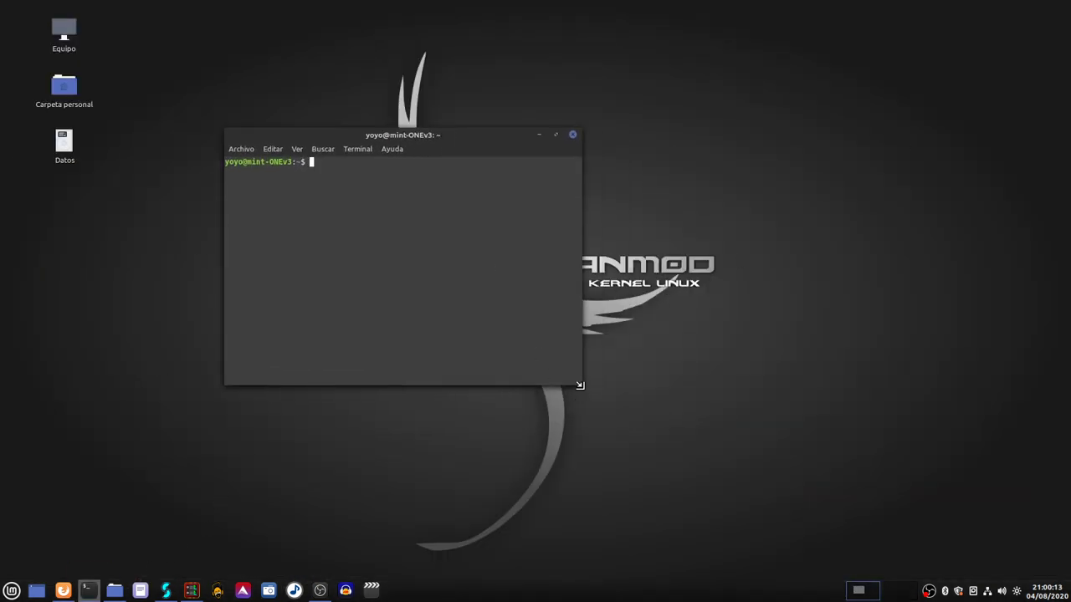
pyautogui.moveTo(580, 385); pyautogui.dragTo(844, 451)
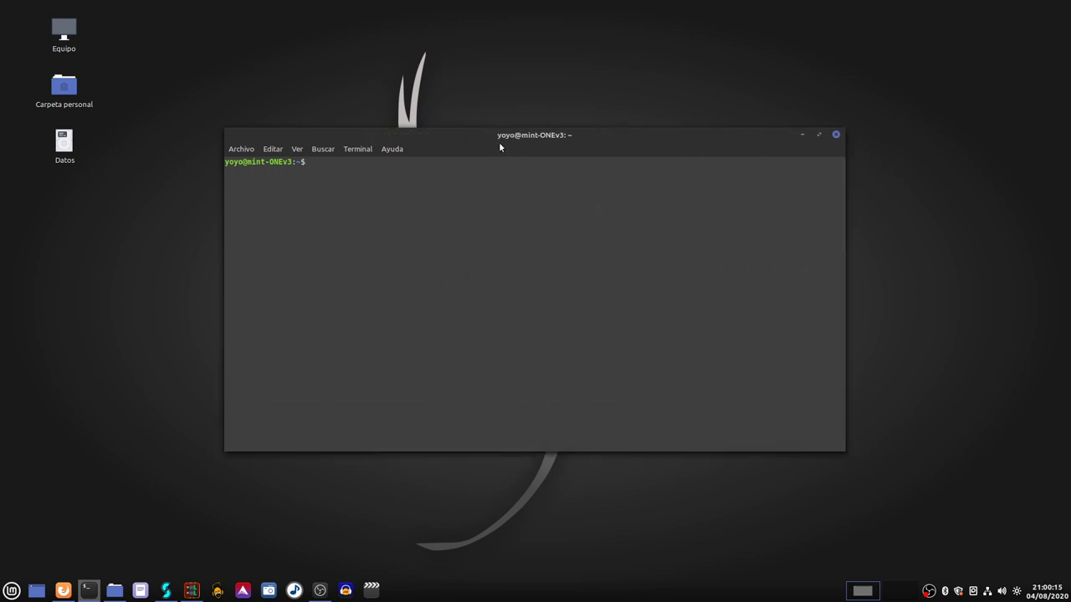
pyautogui.moveTo(499, 145); pyautogui.dragTo(487, 120)
# Run "sudo apt install guvcview", authorize it with the account password, and minimize the terminal
pyautogui.write('sudo ')
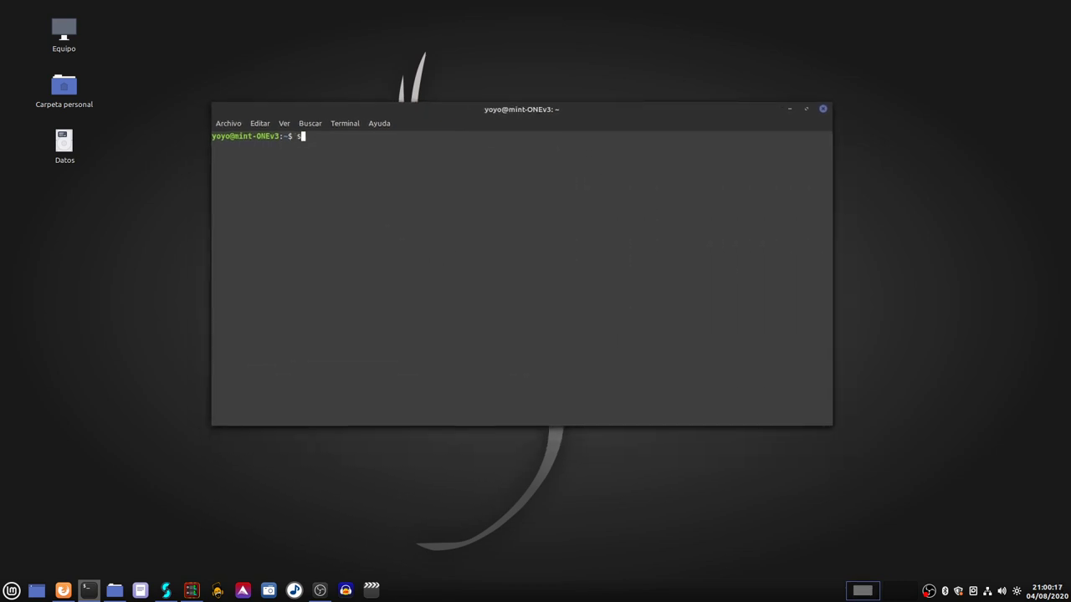
pyautogui.write('apt install guvcview')
pyautogui.press('Return')
pyautogui.write('*****')
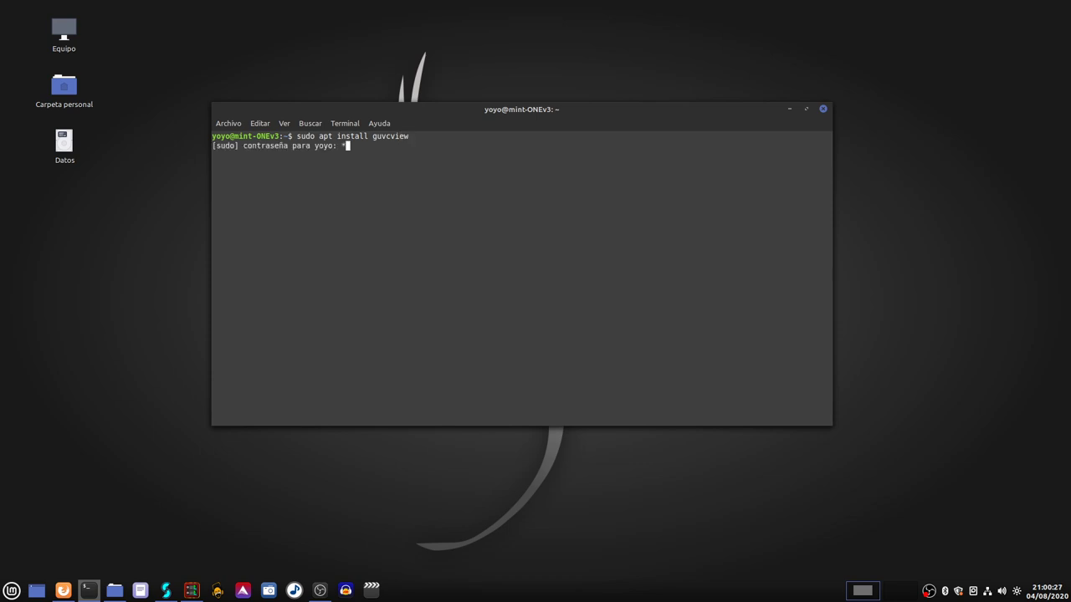
pyautogui.write('**')
pyautogui.press('Return')
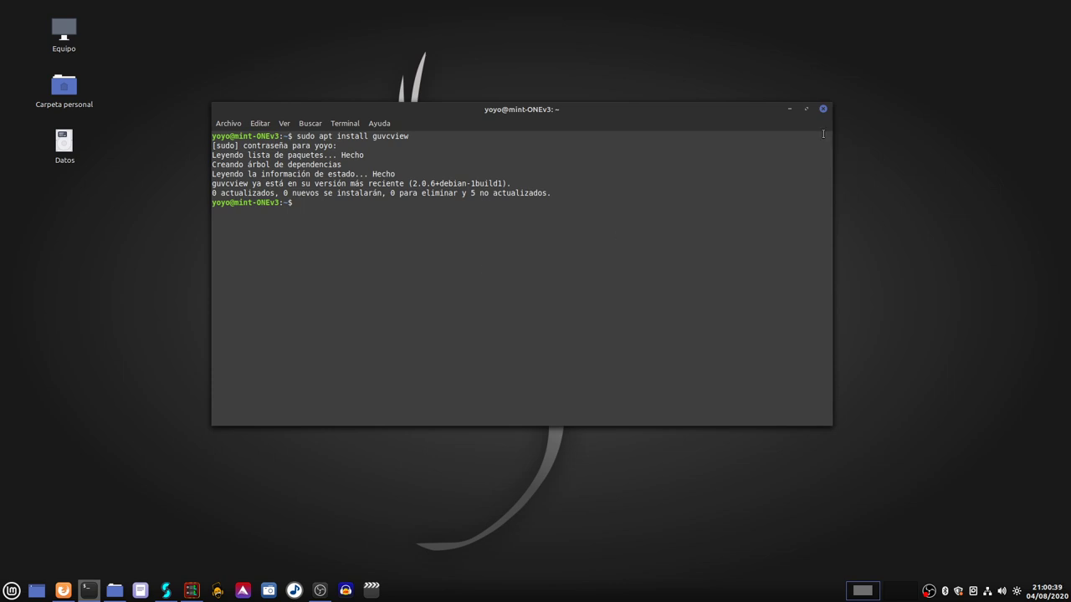
pyautogui.click(789, 109)
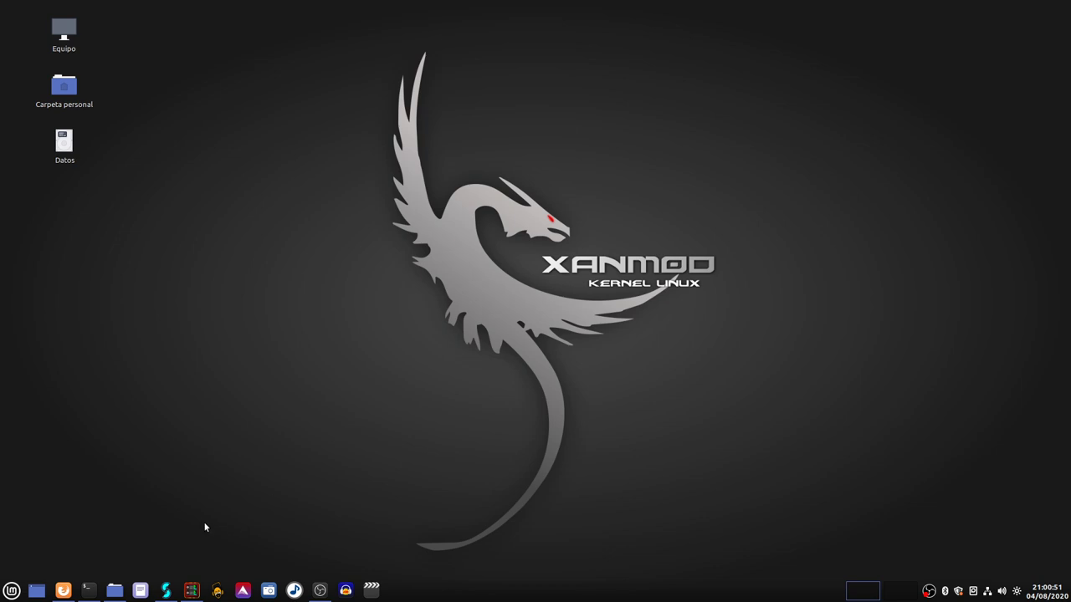
# Launch SimpleScreenRecorder, move its welcome window to the right side of the desktop, and bring OBS to the front
pyautogui.click(268, 591)
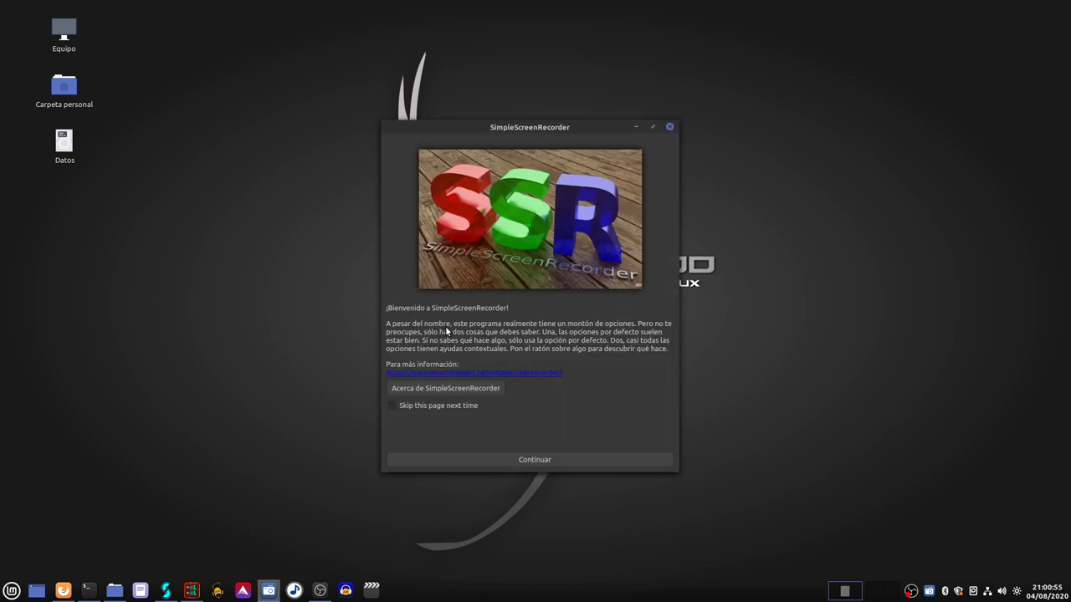
pyautogui.moveTo(520, 131); pyautogui.dragTo(829, 128)
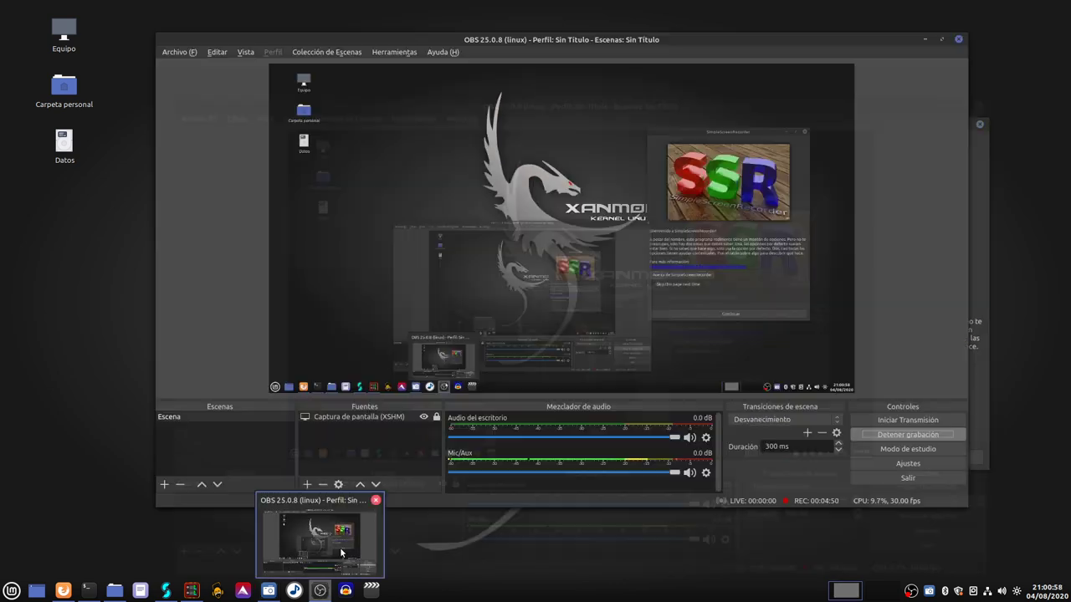
pyautogui.click(340, 547)
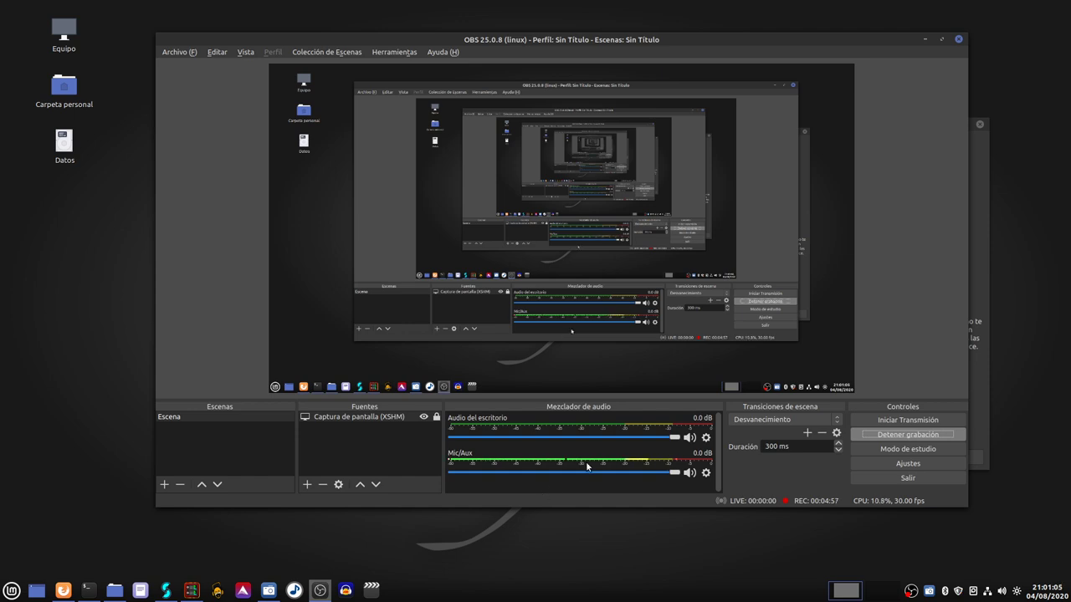
# Minimize OBS and move the SimpleScreenRecorder welcome window to the lower-right part of the desktop
pyautogui.click(923, 39)
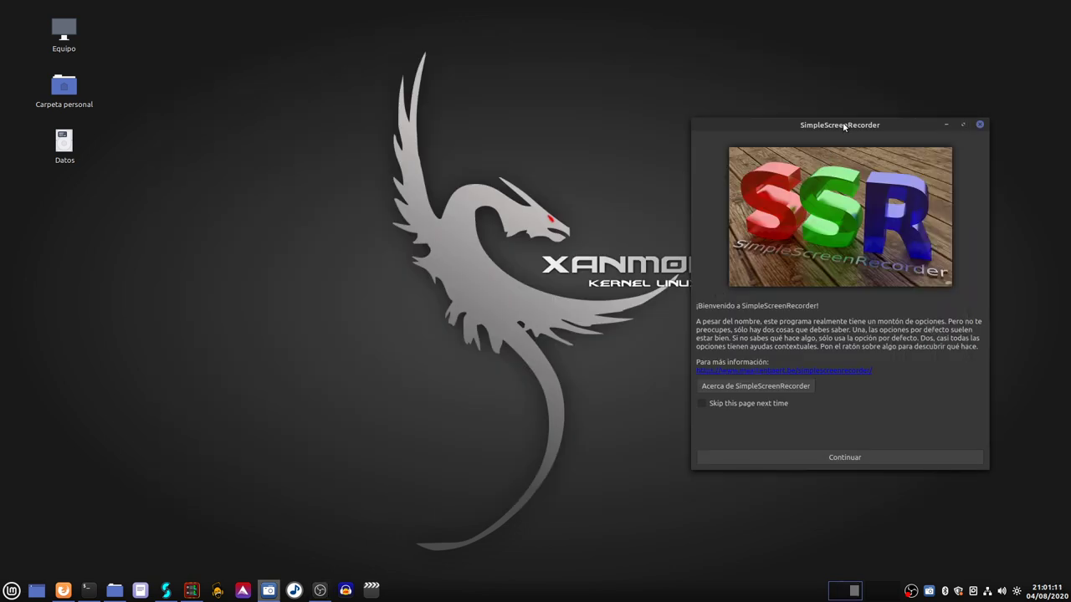
pyautogui.moveTo(844, 124); pyautogui.dragTo(896, 222)
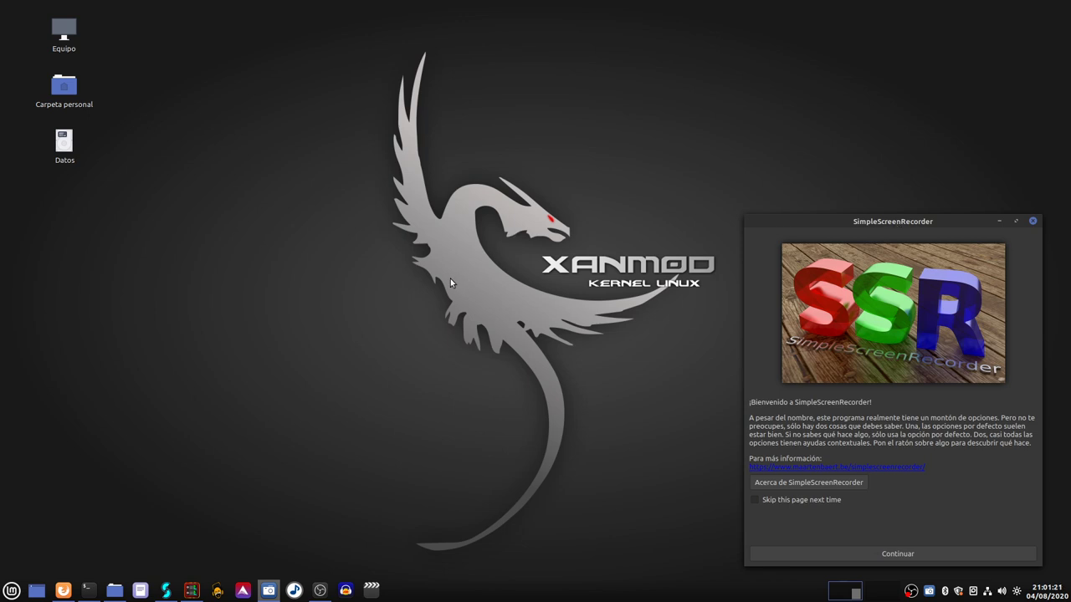
# Find Guvcview among the installed applications and launch it
pyautogui.click(11, 590)
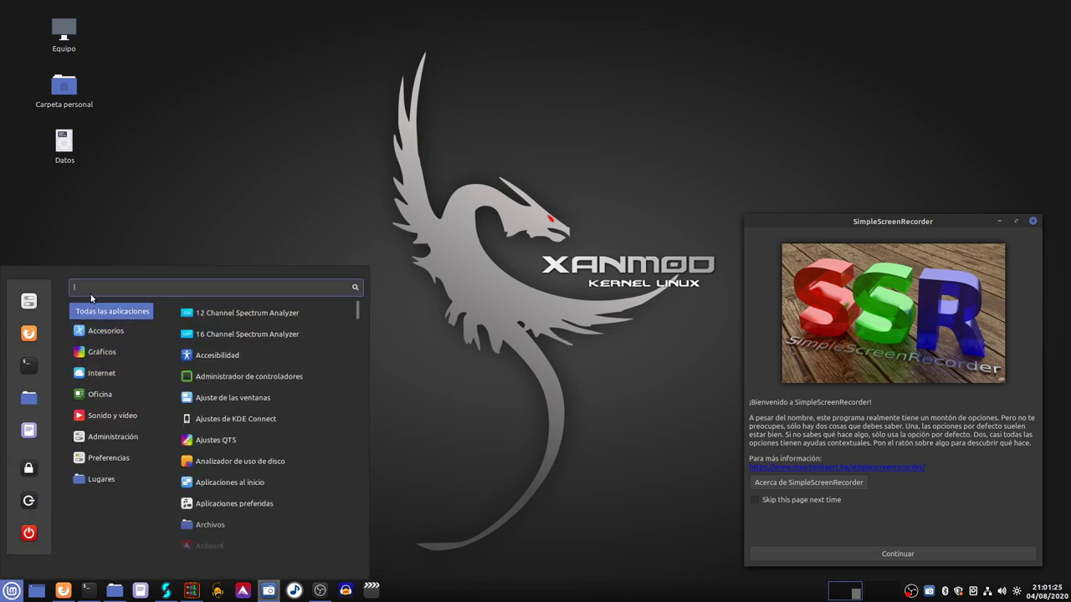
pyautogui.write('gud')
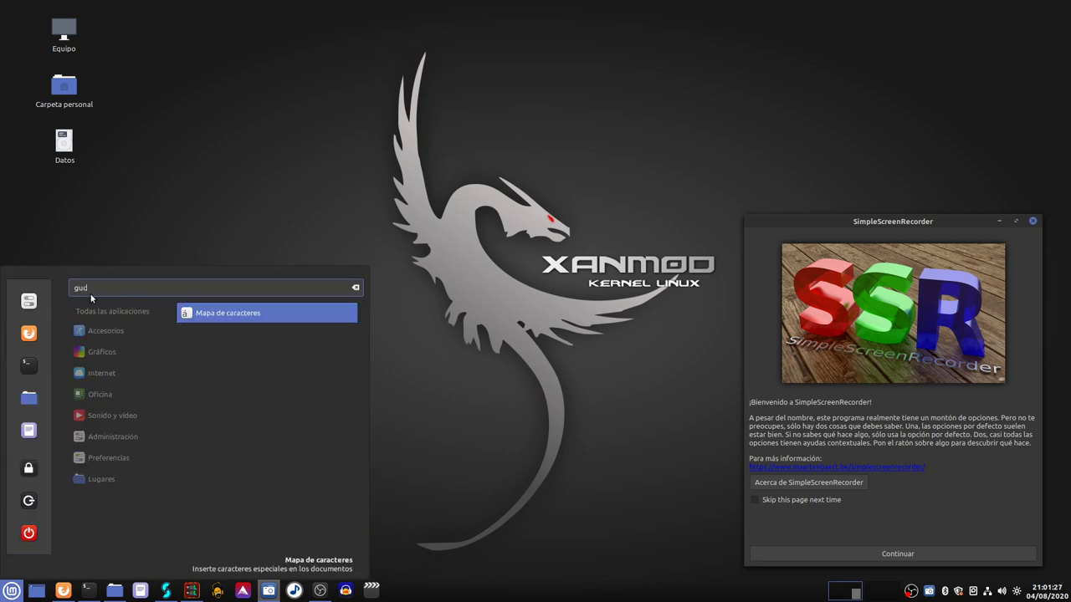
pyautogui.press('BackSpace')
pyautogui.write('v')
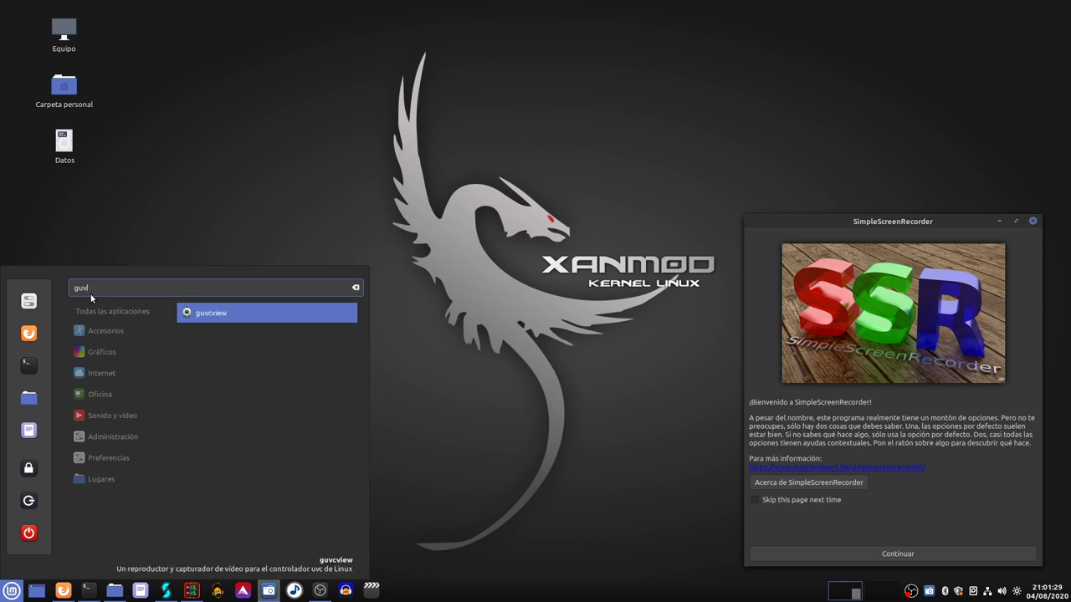
pyautogui.click(207, 315)
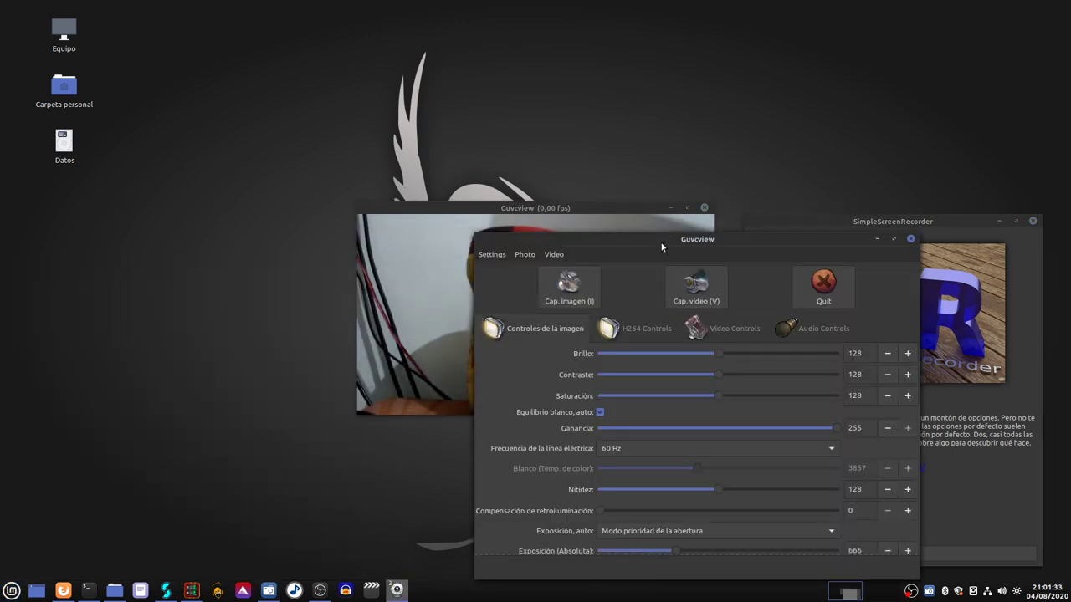
# Place the webcam preview in the desktop's upper-right corner and the Guvcview controls window on the left half
pyautogui.moveTo(660, 247); pyautogui.dragTo(483, 271)
pyautogui.moveTo(490, 209); pyautogui.dragTo(836, 14)
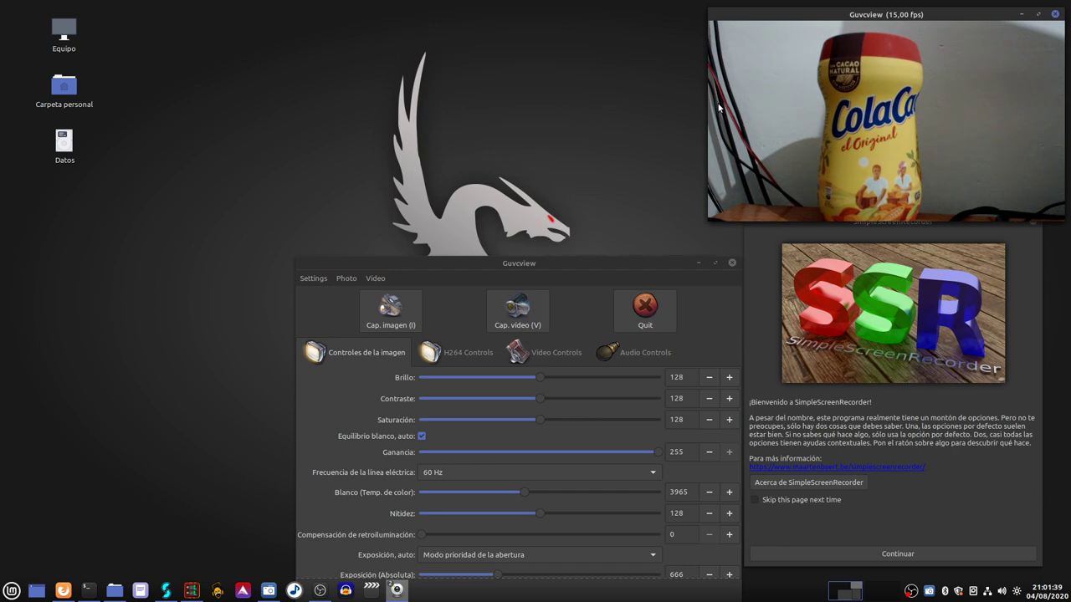
pyautogui.moveTo(514, 267); pyautogui.dragTo(348, 210)
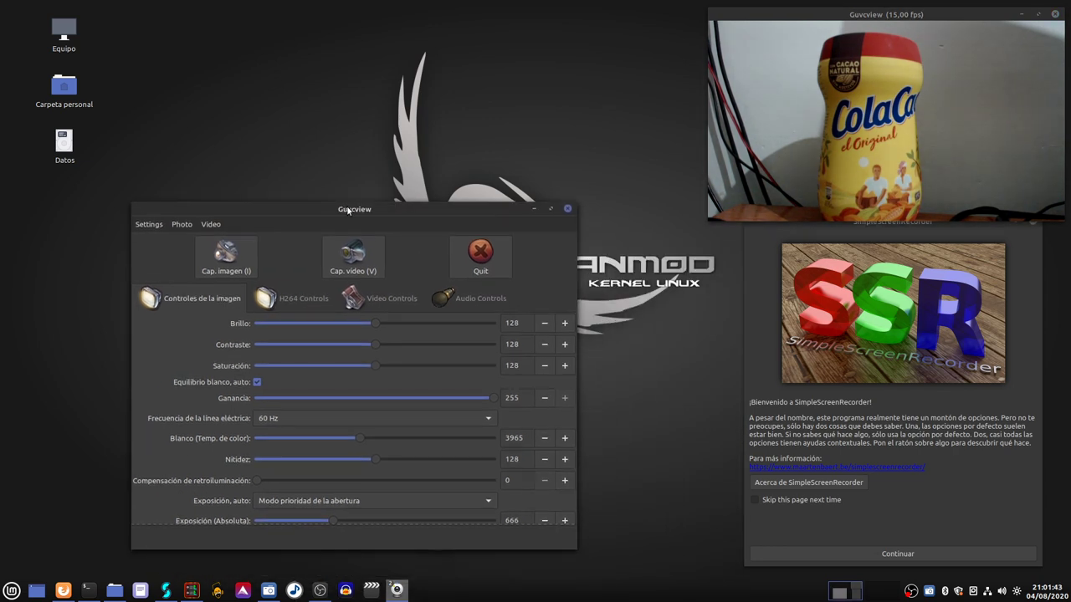
pyautogui.moveTo(348, 210); pyautogui.dragTo(332, 163)
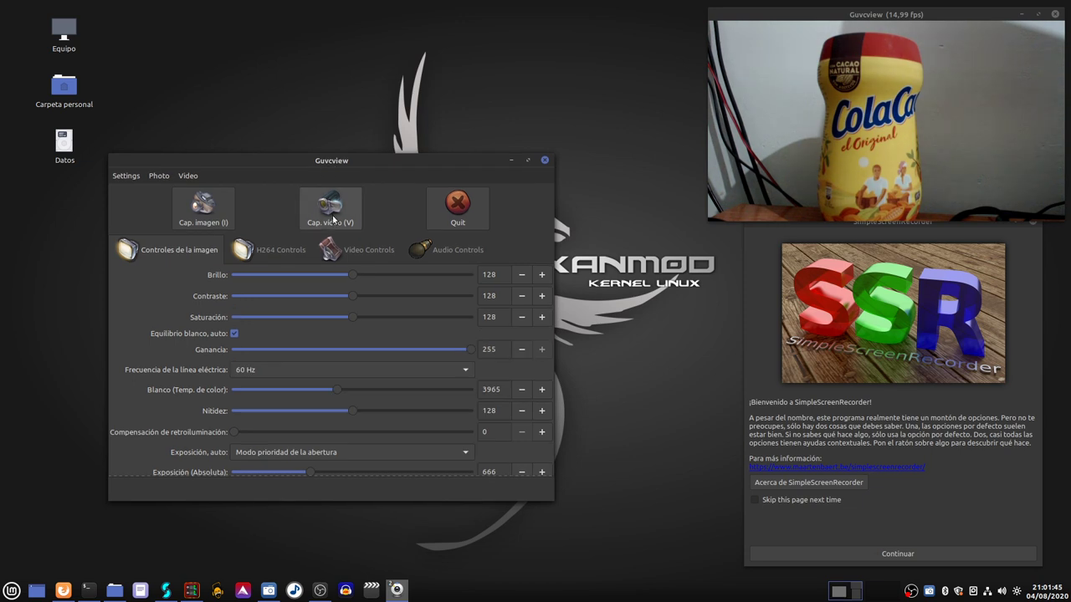
# Display Guvcview's video controls, minimize the controls window, and reposition the webcam preview in the desktop's upper-right corner
pyautogui.click(370, 260)
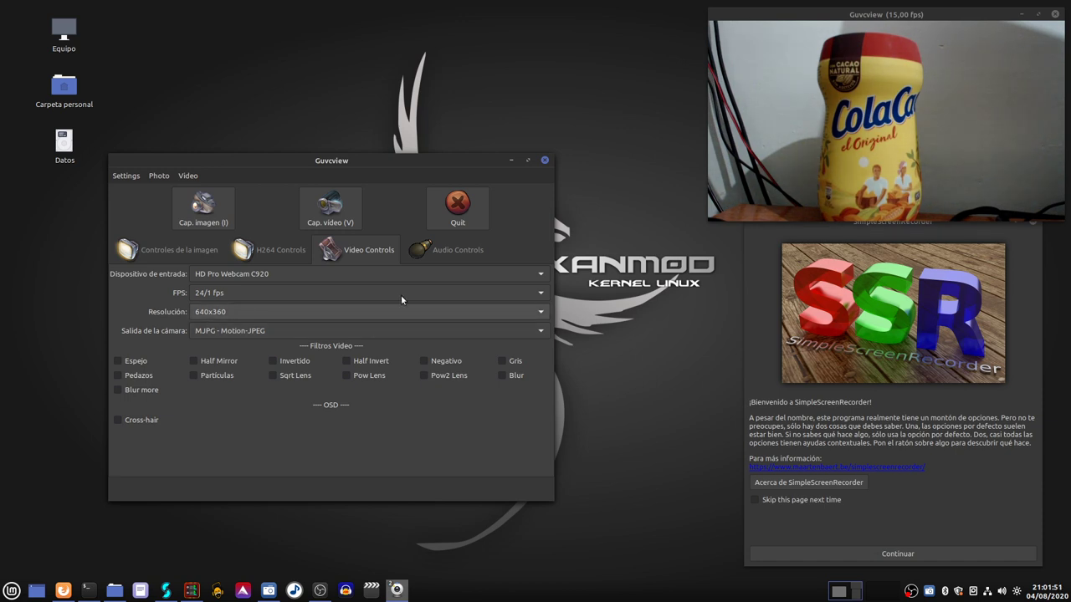
pyautogui.moveTo(866, 13); pyautogui.dragTo(851, 19)
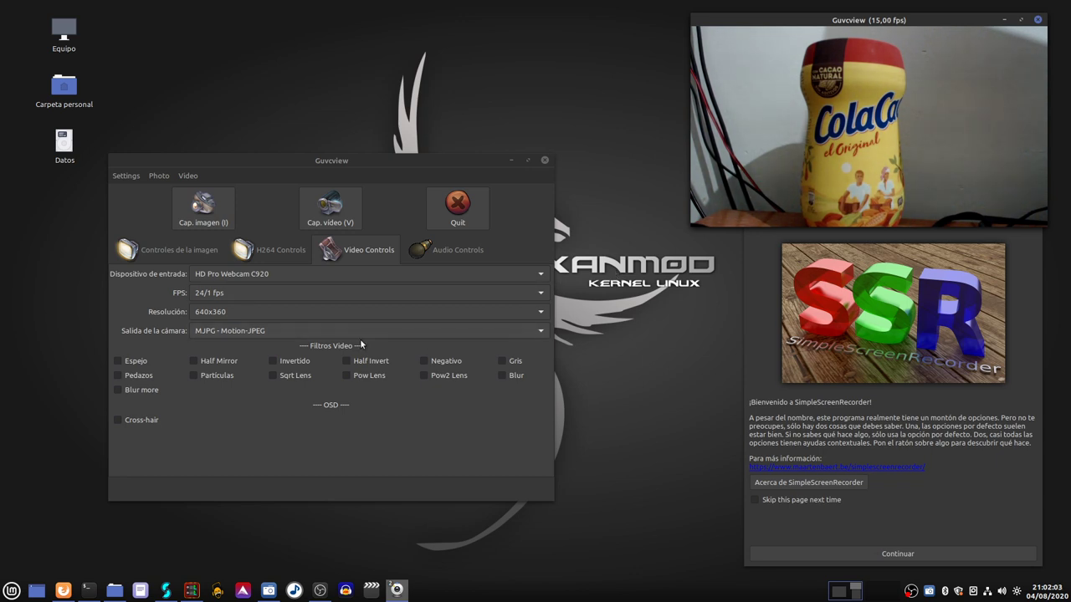
pyautogui.moveTo(825, 19); pyautogui.dragTo(837, 19)
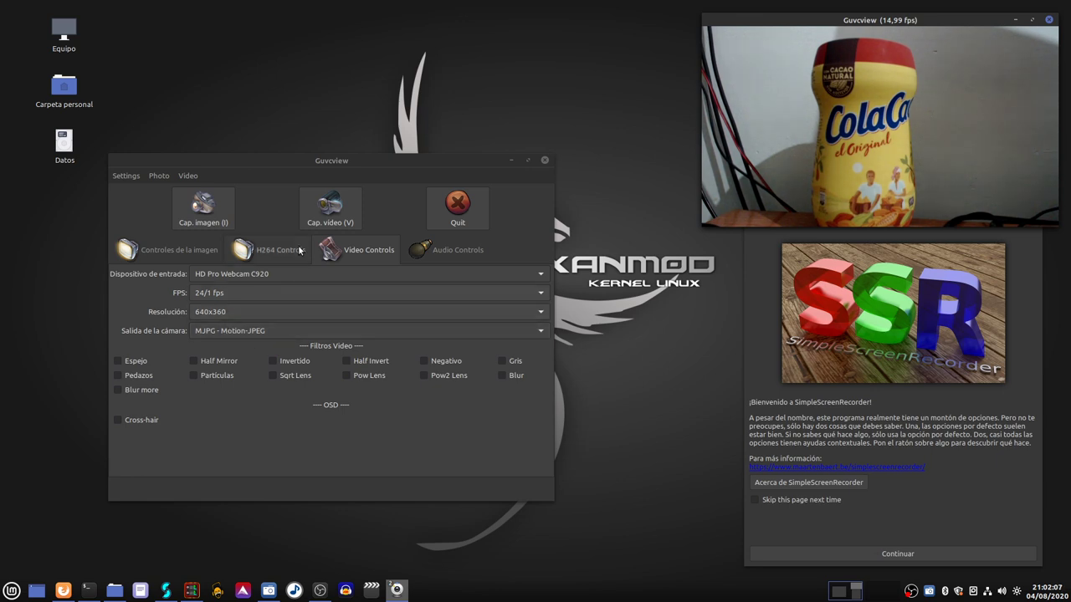
pyautogui.moveTo(367, 163); pyautogui.dragTo(391, 130)
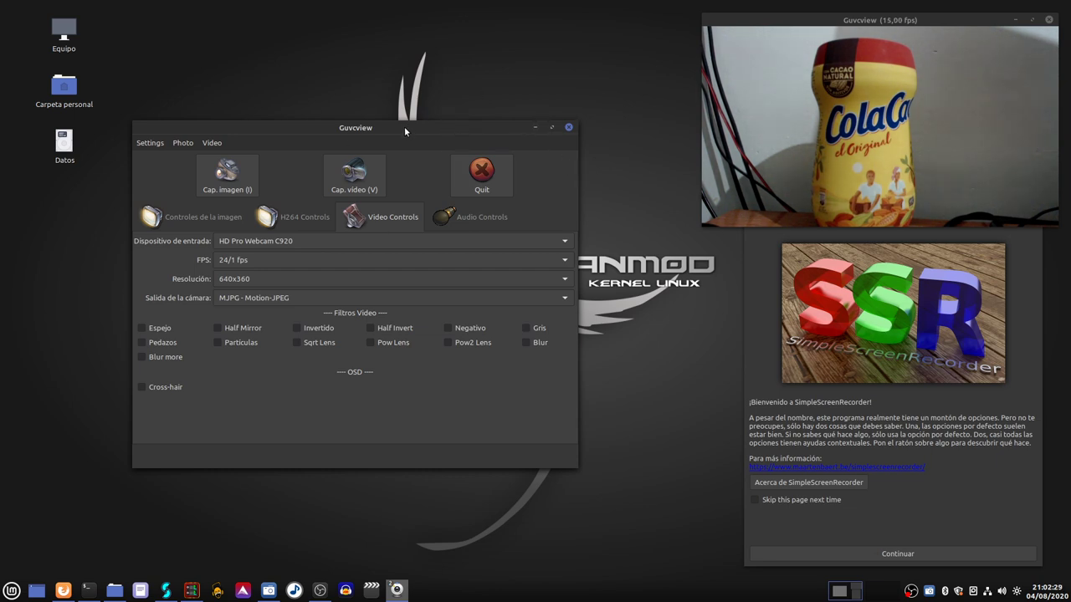
pyautogui.moveTo(404, 126); pyautogui.dragTo(444, 137)
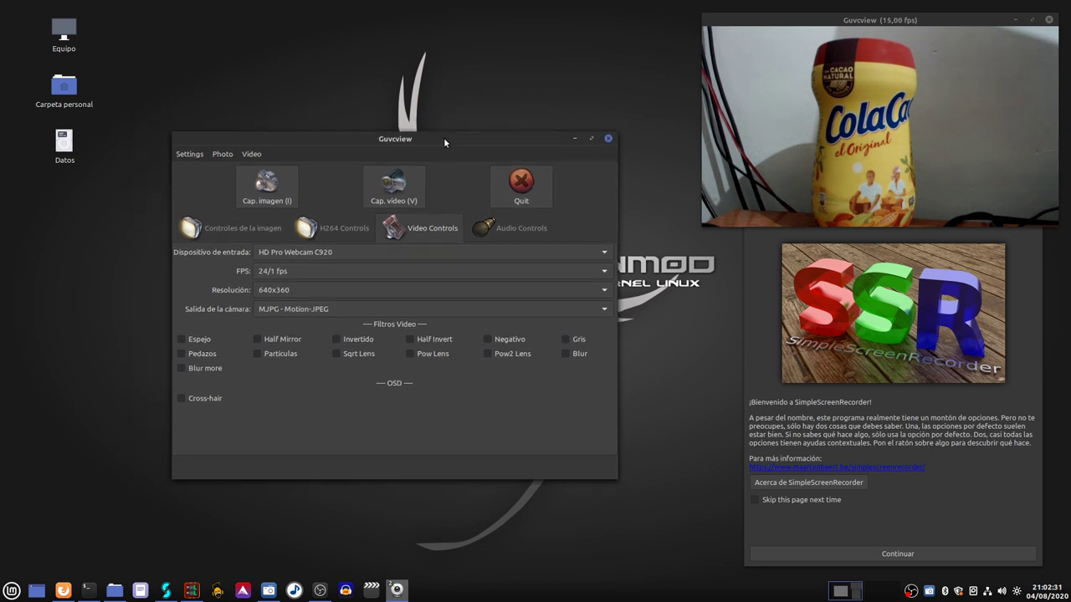
pyautogui.click(574, 138)
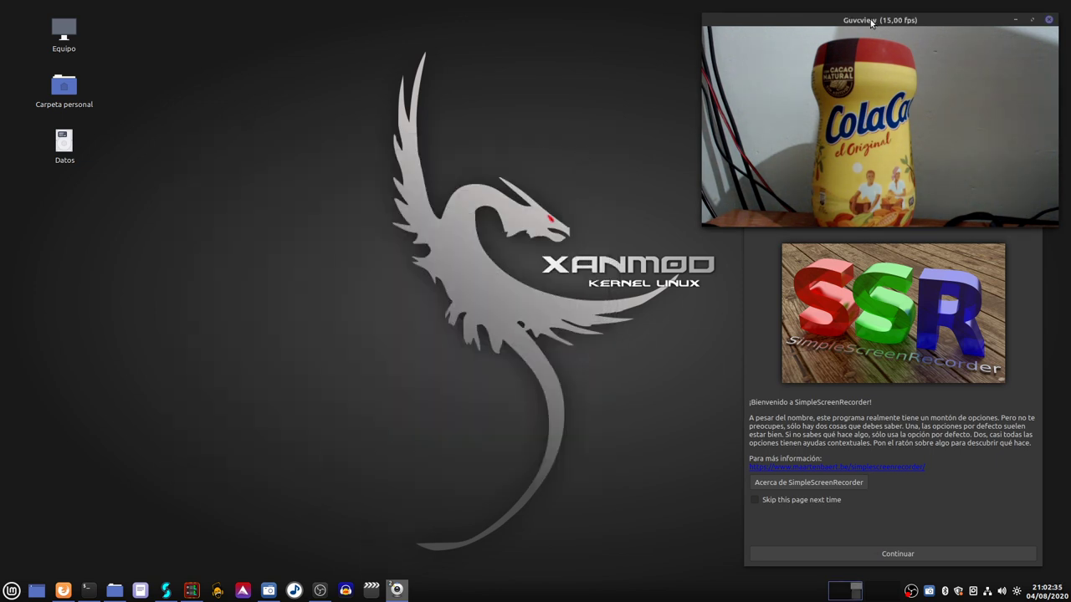
pyautogui.moveTo(871, 22)
pyautogui.mouseDown()
pyautogui.moveTo(846, 35)
pyautogui.moveTo(880, 17)
pyautogui.moveTo(859, 21)
pyautogui.moveTo(874, 15)
pyautogui.moveTo(870, 4)
pyautogui.moveTo(870, 14)
pyautogui.mouseUp()
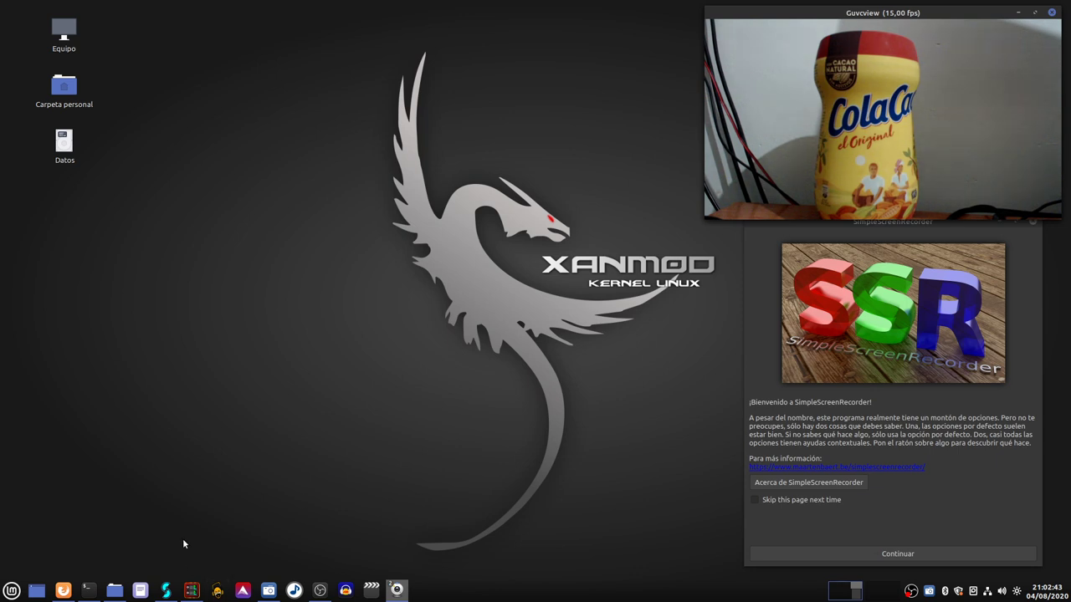
# Restore the Guvcview controls, try the Espejo filter on the webcam image, and turn it off again
pyautogui.moveTo(396, 591)
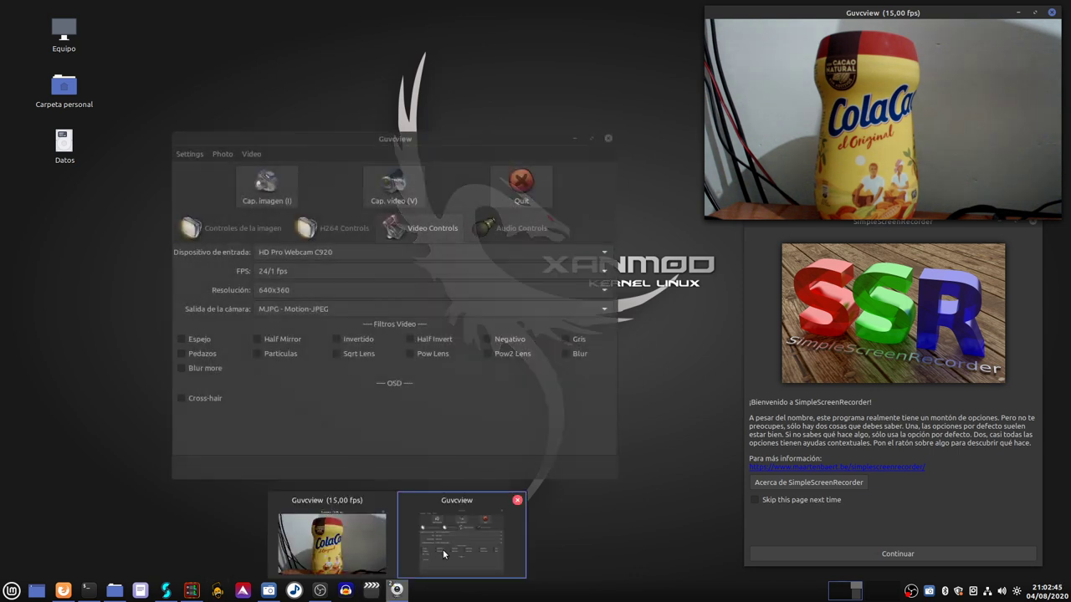
pyautogui.click(443, 549)
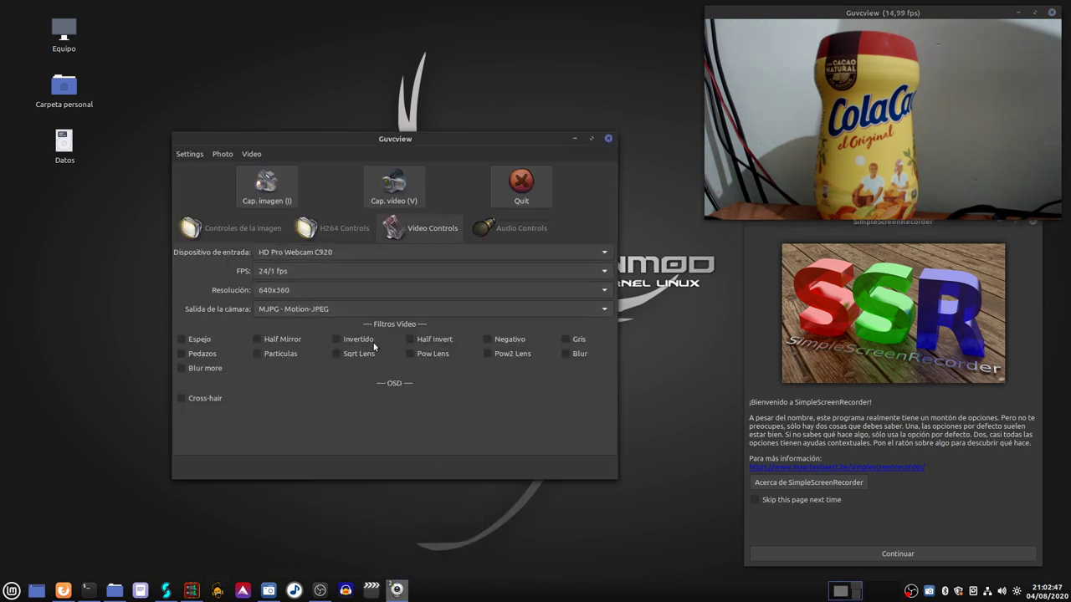
pyautogui.click(206, 344)
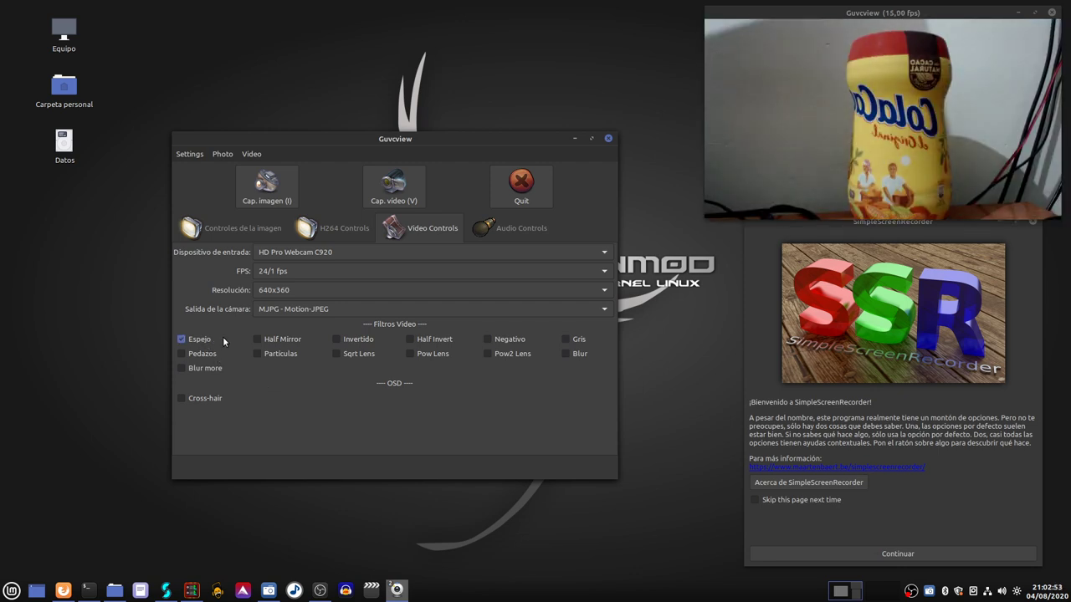
pyautogui.click(198, 343)
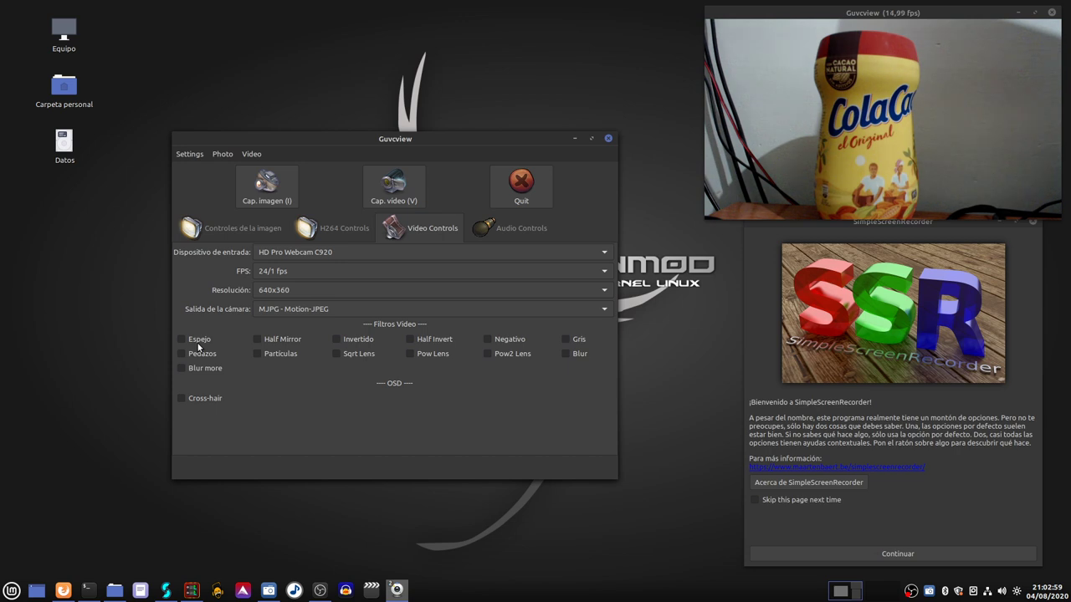
pyautogui.click(573, 140)
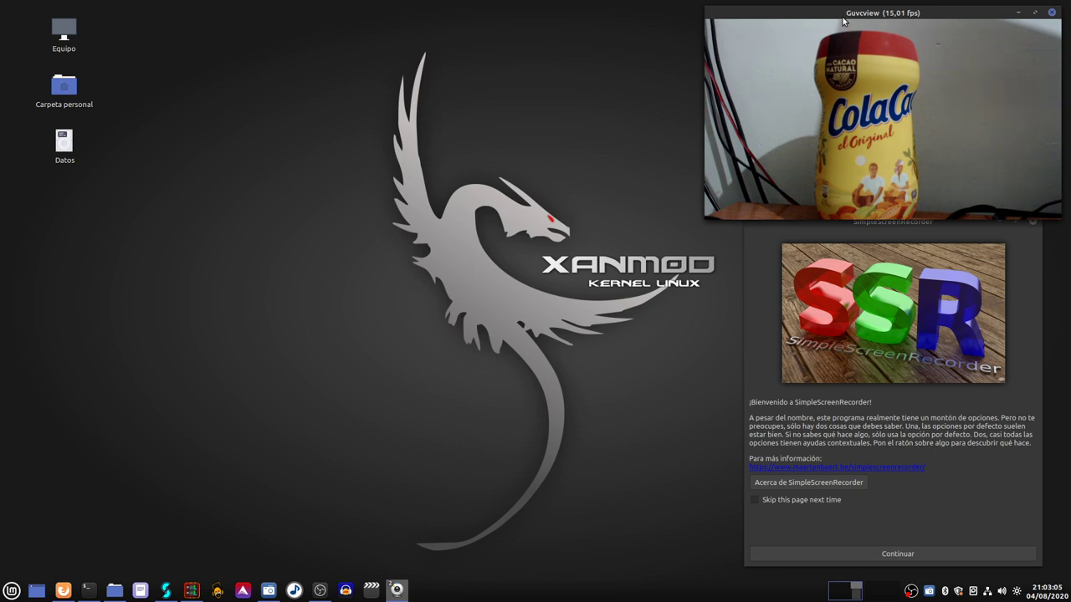
# Bring back the Guvcview controls to examine the video capture option, and minimize them again
pyautogui.moveTo(398, 593)
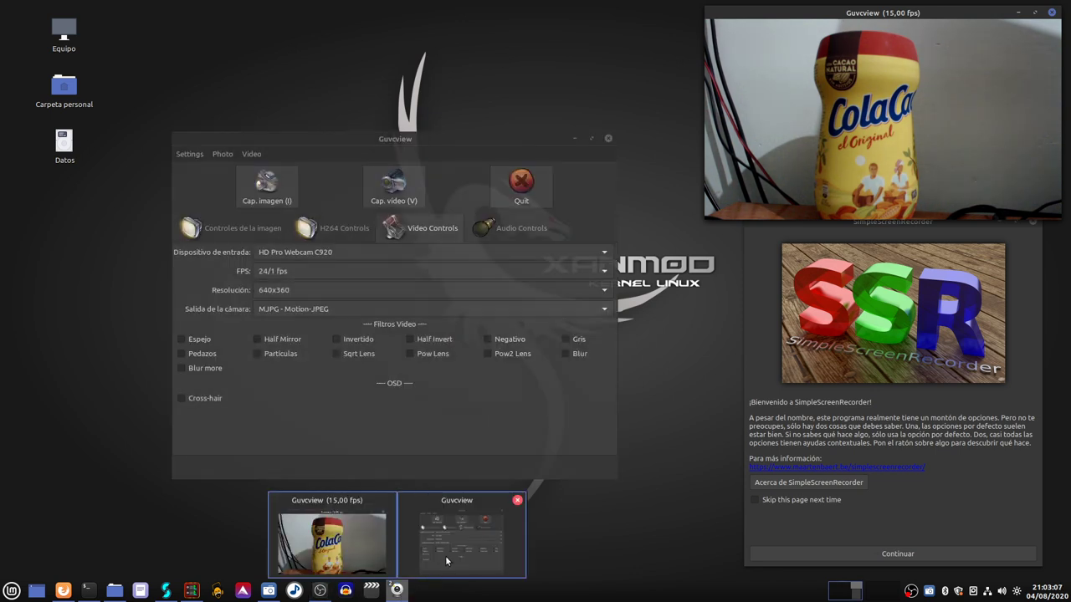
pyautogui.click(445, 559)
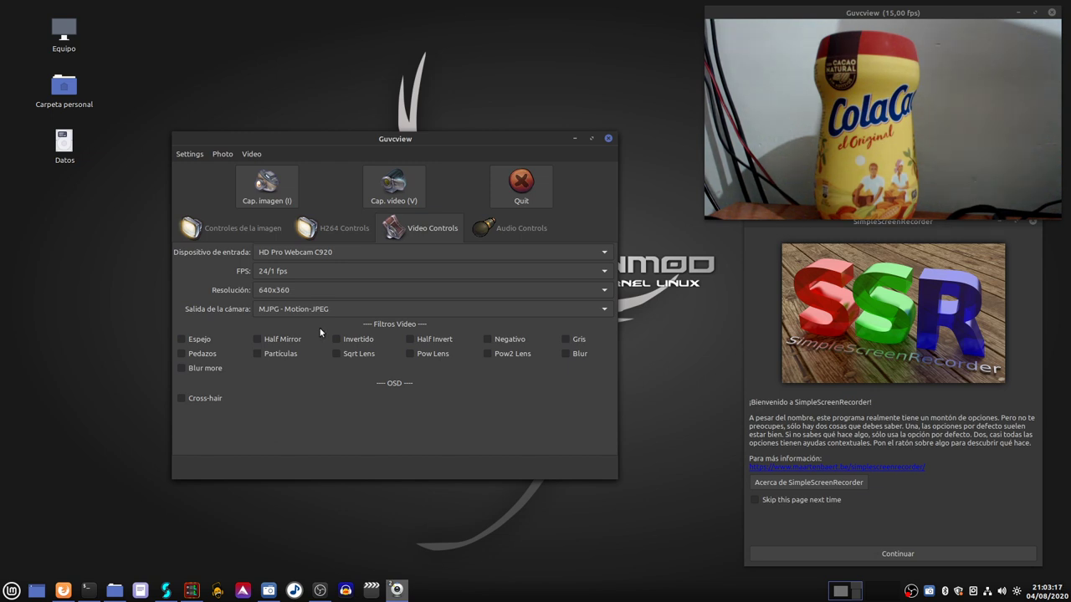
pyautogui.click(392, 186)
pyautogui.click(575, 139)
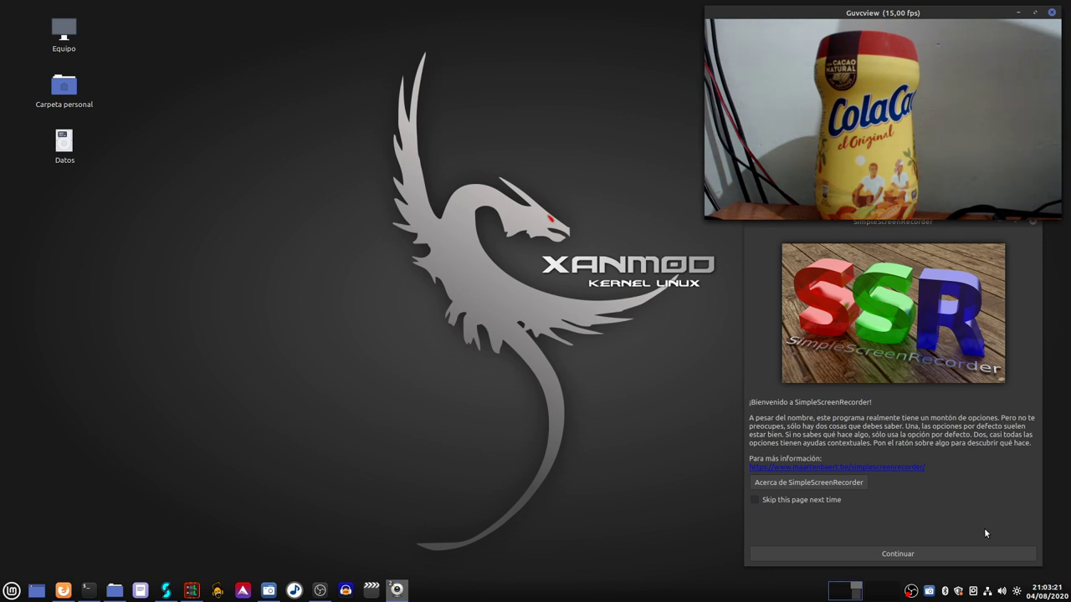
# Place SimpleScreenRecorder directly below the webcam preview, and arrange the unmaximized browser window on the left side of the desktop
pyautogui.click(959, 222)
pyautogui.moveTo(916, 221); pyautogui.dragTo(927, 253)
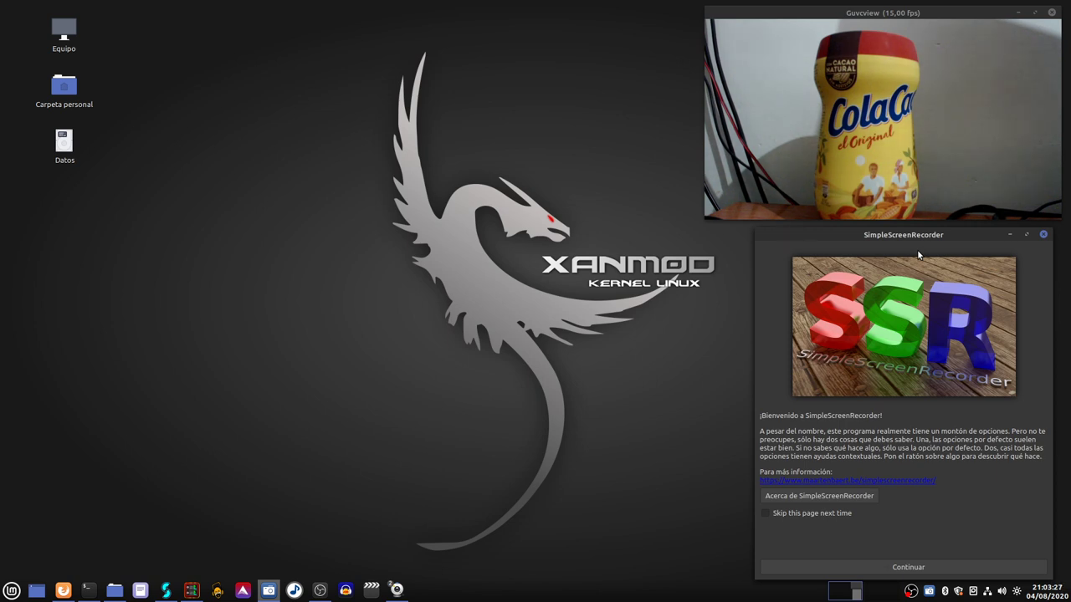
pyautogui.click(63, 590)
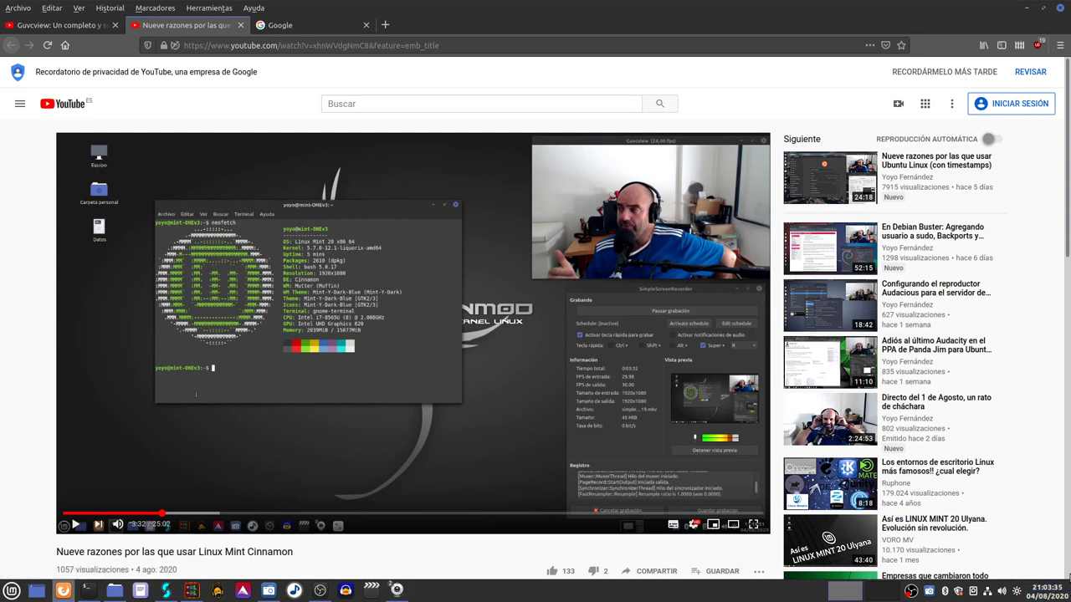
pyautogui.click(1044, 8)
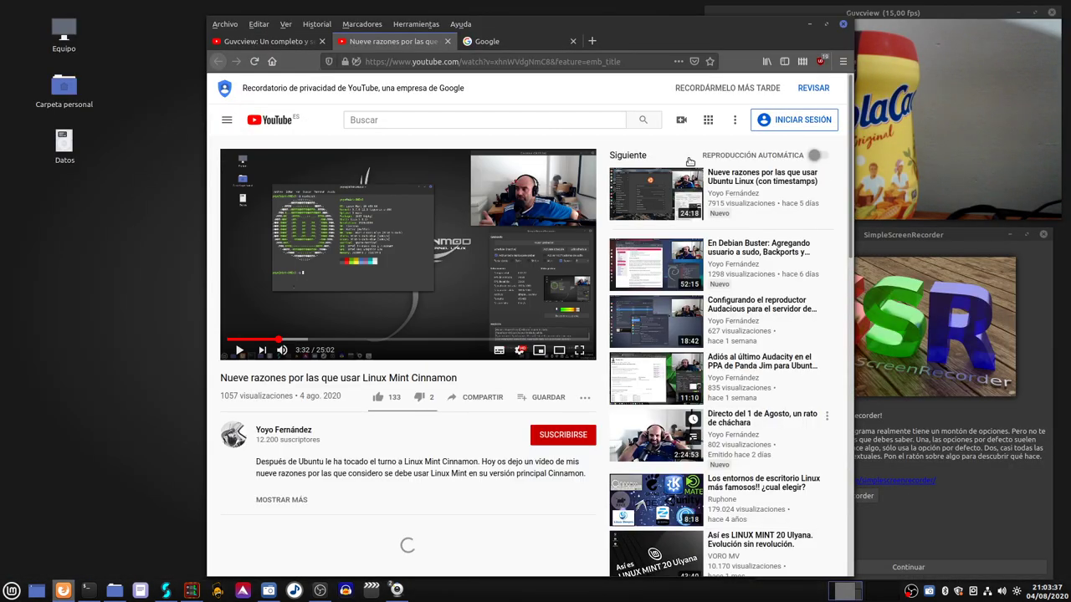
pyautogui.moveTo(736, 21); pyautogui.dragTo(550, 15)
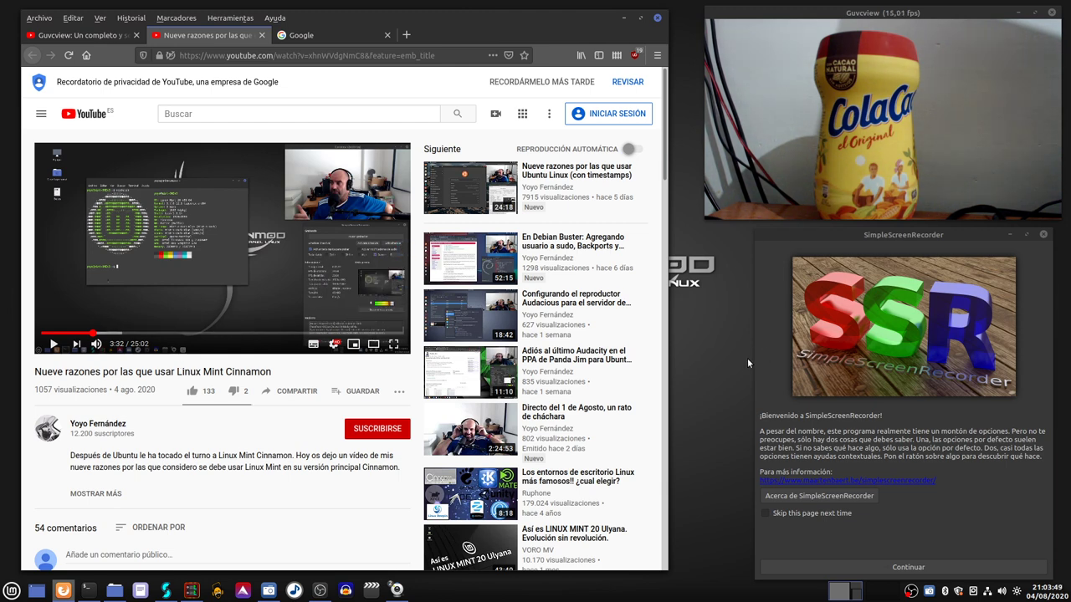
# Examine the paused video's window layout, hiding and restoring the browser to compare it with the current desktop
pyautogui.moveTo(370, 216)
pyautogui.moveTo(264, 219)
pyautogui.click(623, 17)
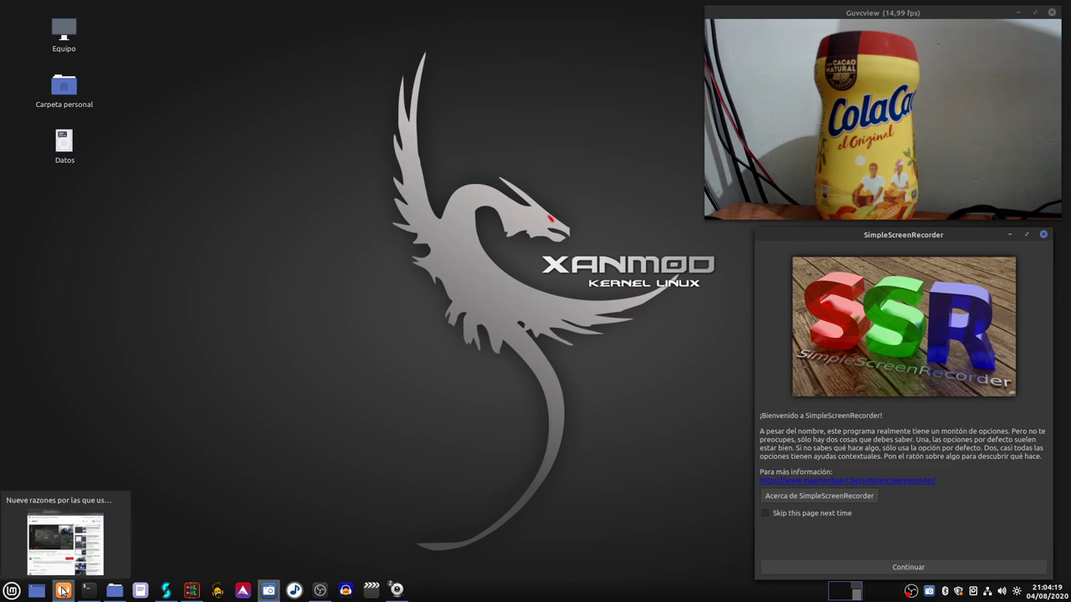
pyautogui.click(62, 591)
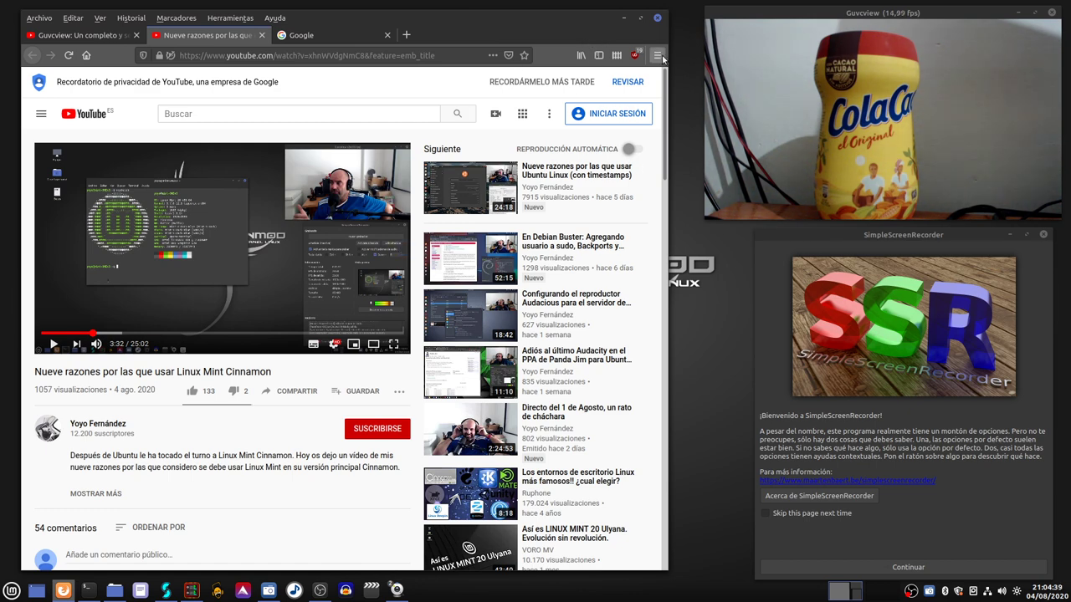
pyautogui.click(624, 17)
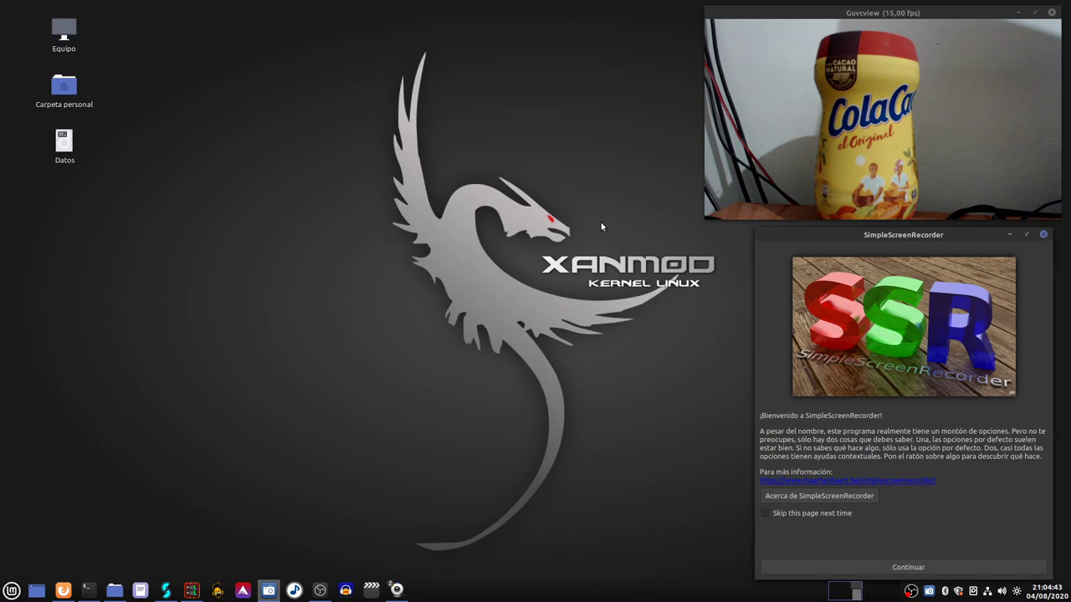
pyautogui.click(62, 590)
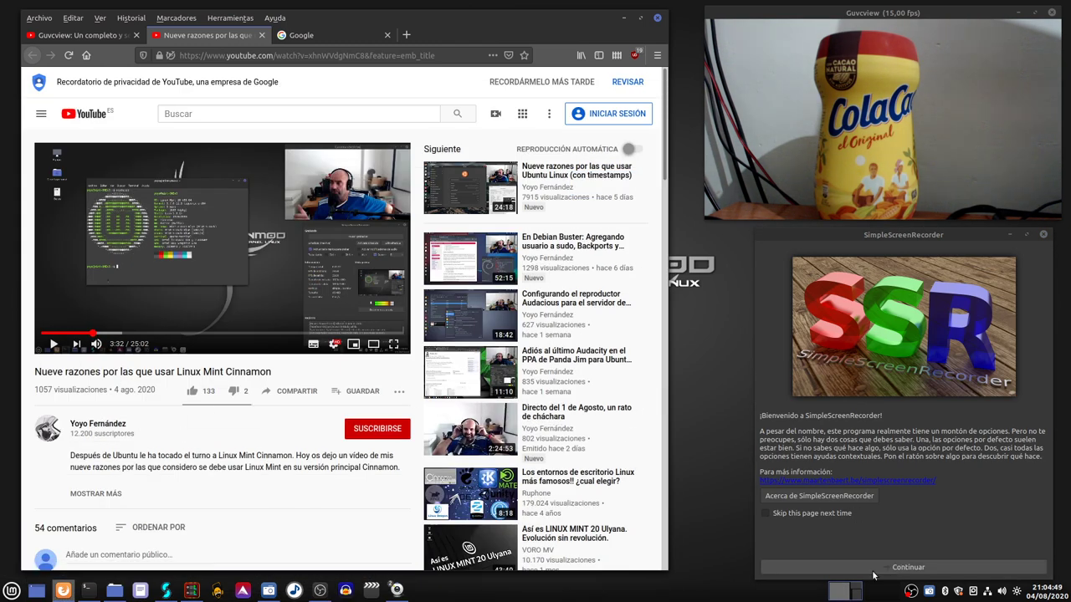
# Continue to SimpleScreenRecorder's input settings, try PulseAudio as the audio system, and set it back to JACK
pyautogui.click(900, 568)
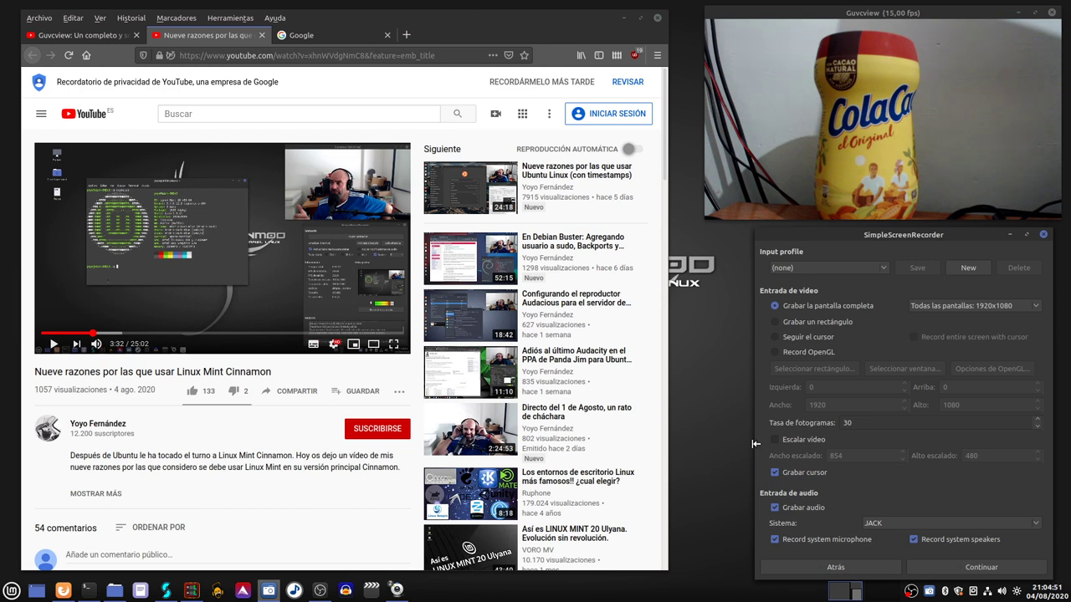
pyautogui.click(875, 522)
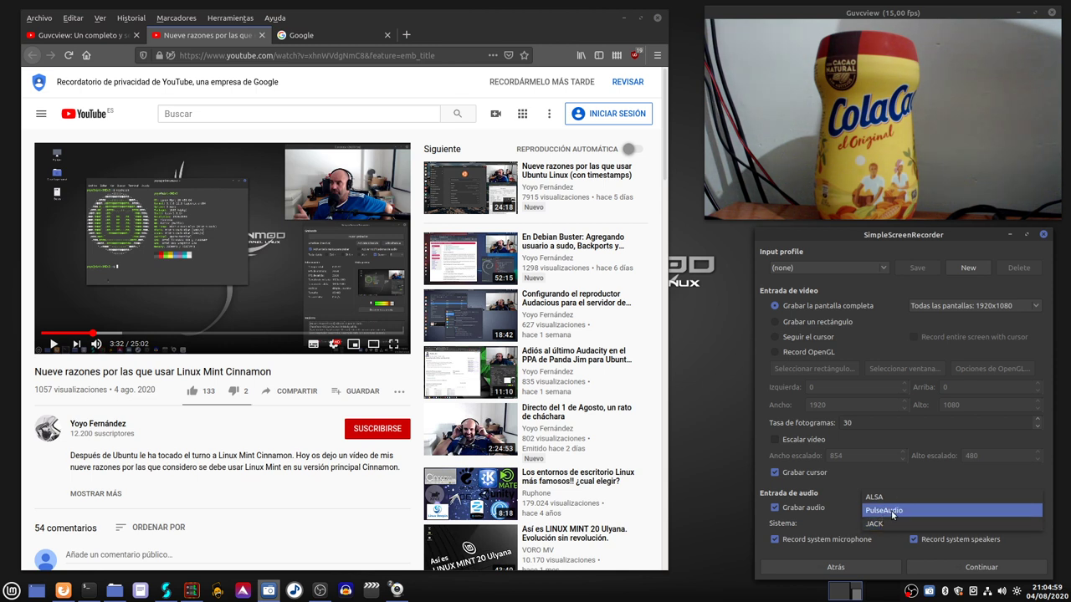
pyautogui.click(893, 512)
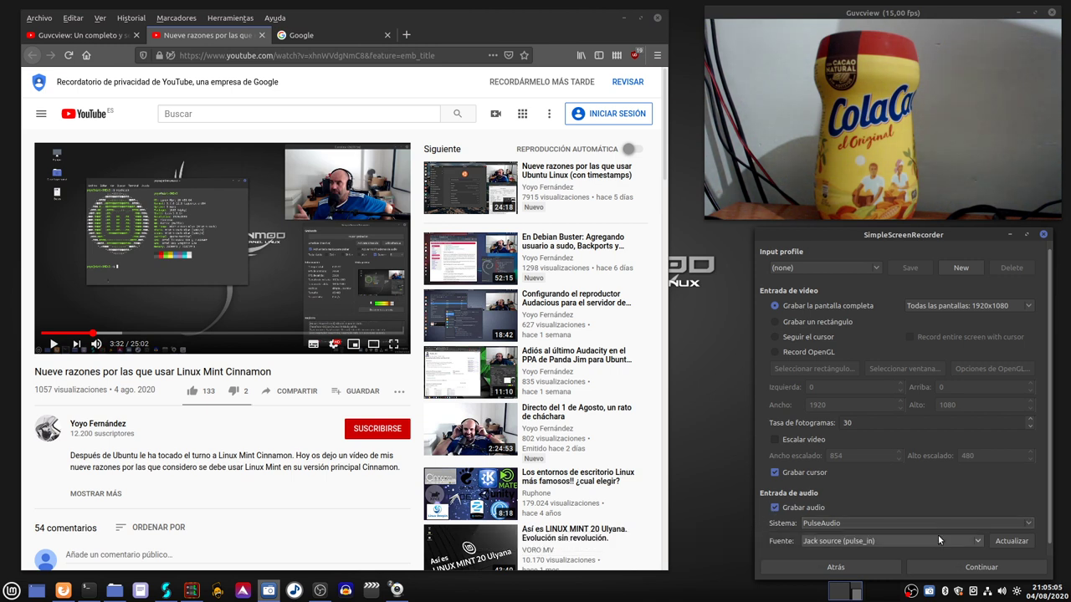
pyautogui.click(857, 525)
pyautogui.click(847, 536)
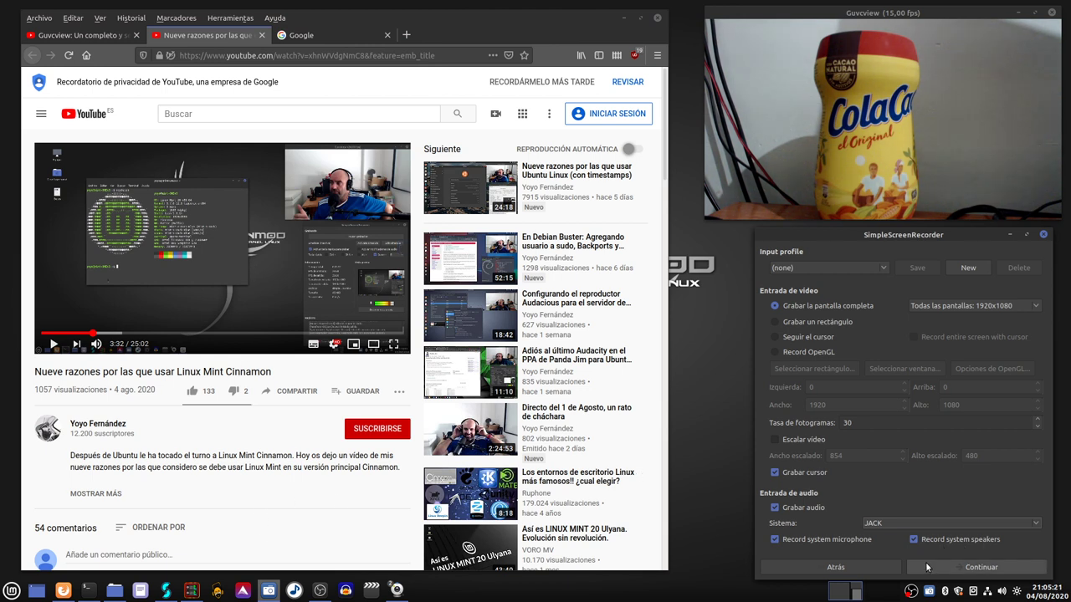
# Accept the input settings and the MKV, H.264 and Vorbis output settings, and start the preview on the recording page
pyautogui.click(968, 569)
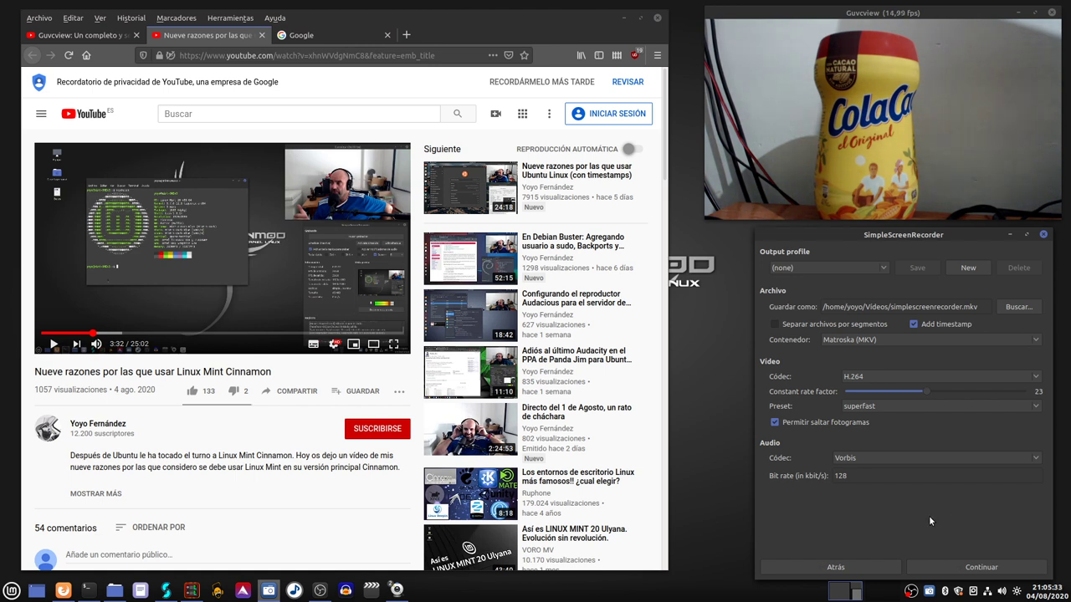
pyautogui.click(966, 571)
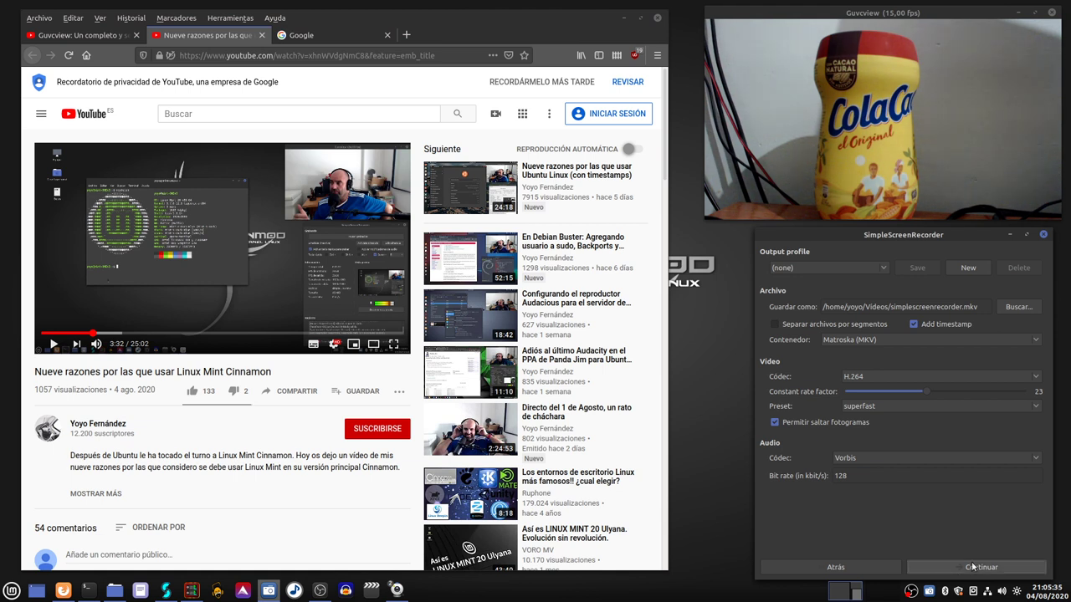
pyautogui.click(967, 479)
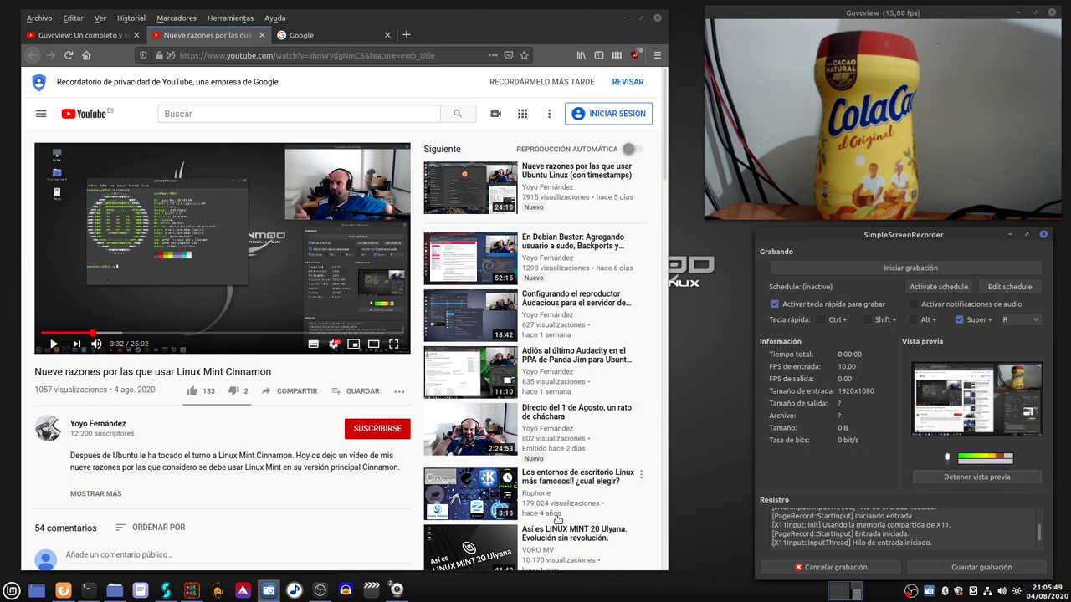
# Switch to Carla to view the JACK patchbay connections for SimpleScreenRecorder
pyautogui.click(199, 592)
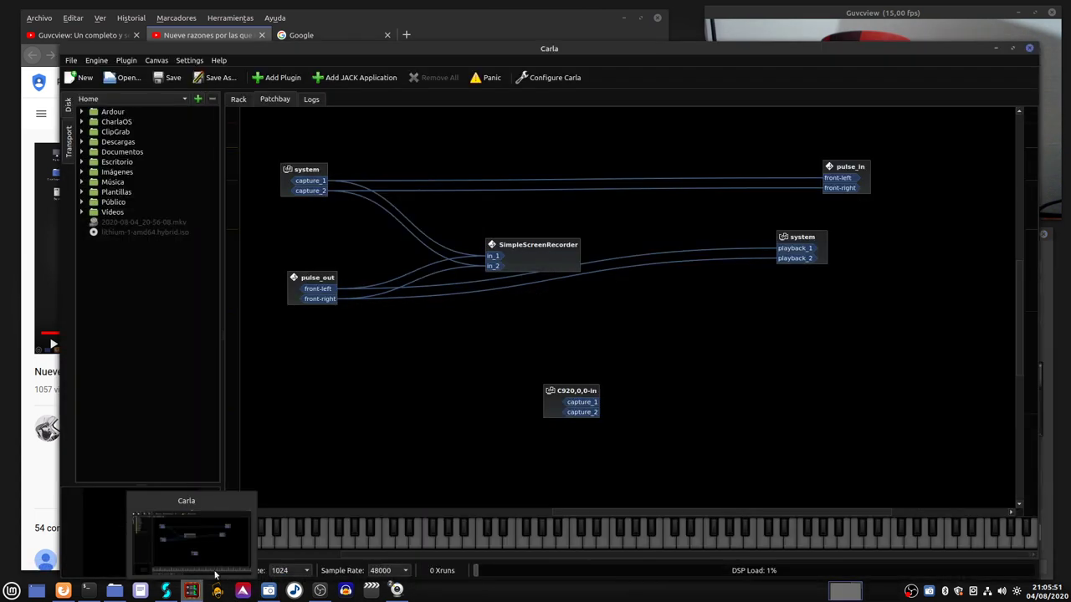